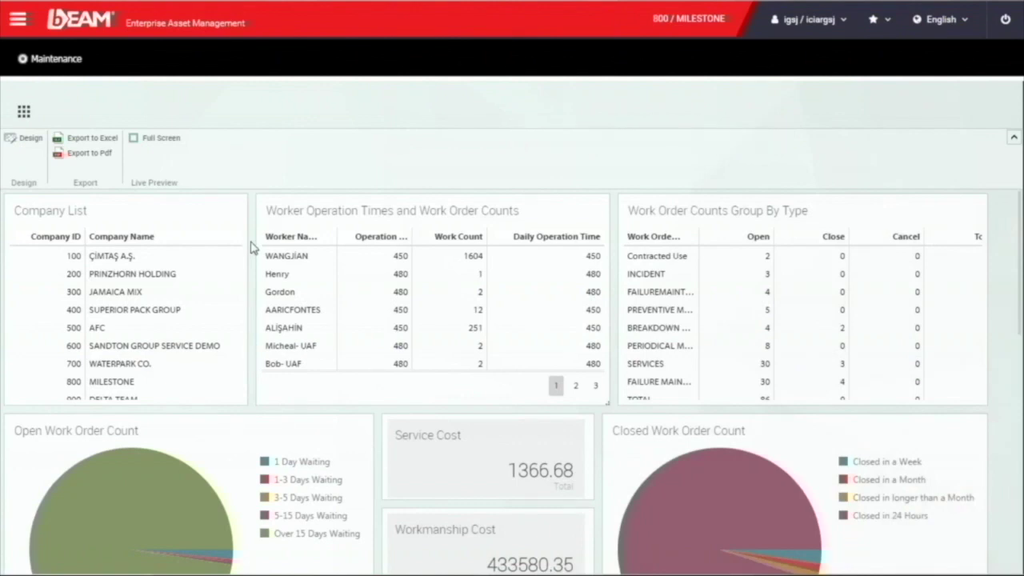
# Resize and reposition the Company List widget, then save the dashboard layout
pyautogui.moveTo(248, 405)
pyautogui.mouseDown()
pyautogui.moveTo(136, 292)
pyautogui.moveTo(240, 402)
pyautogui.mouseUp()
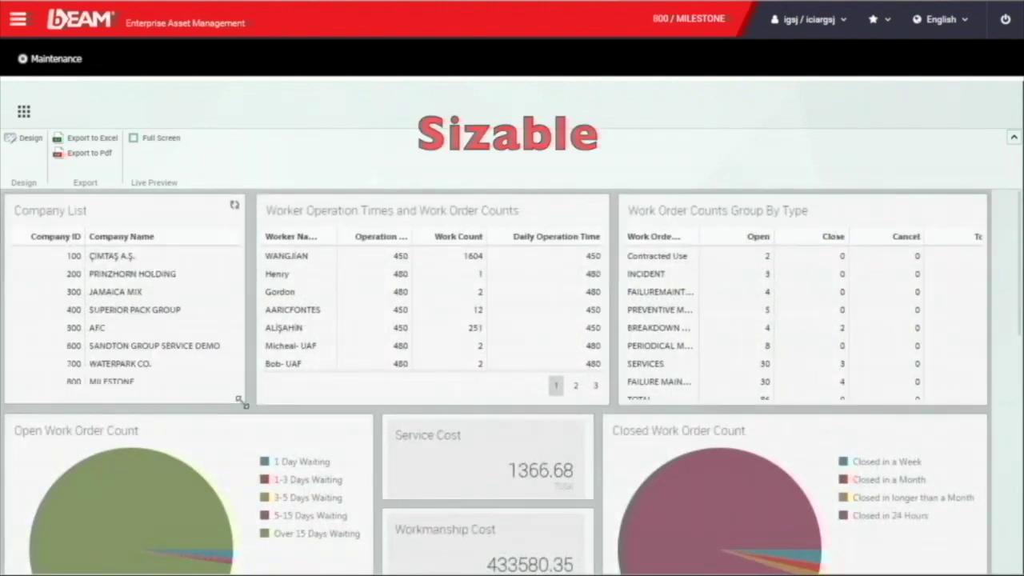
pyautogui.moveTo(160, 206); pyautogui.dragTo(448, 225)
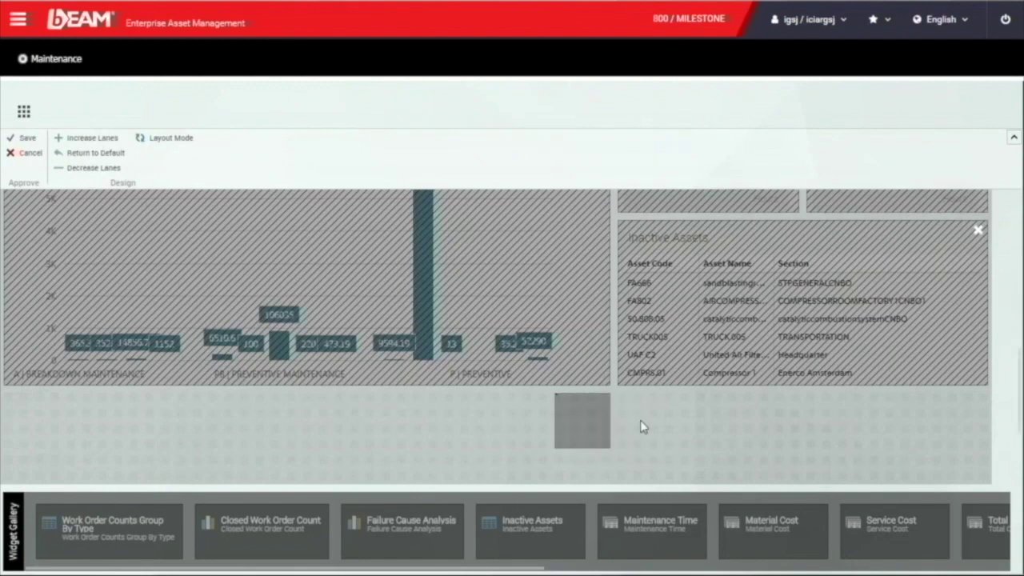
pyautogui.moveTo(640, 426); pyautogui.dragTo(602, 406)
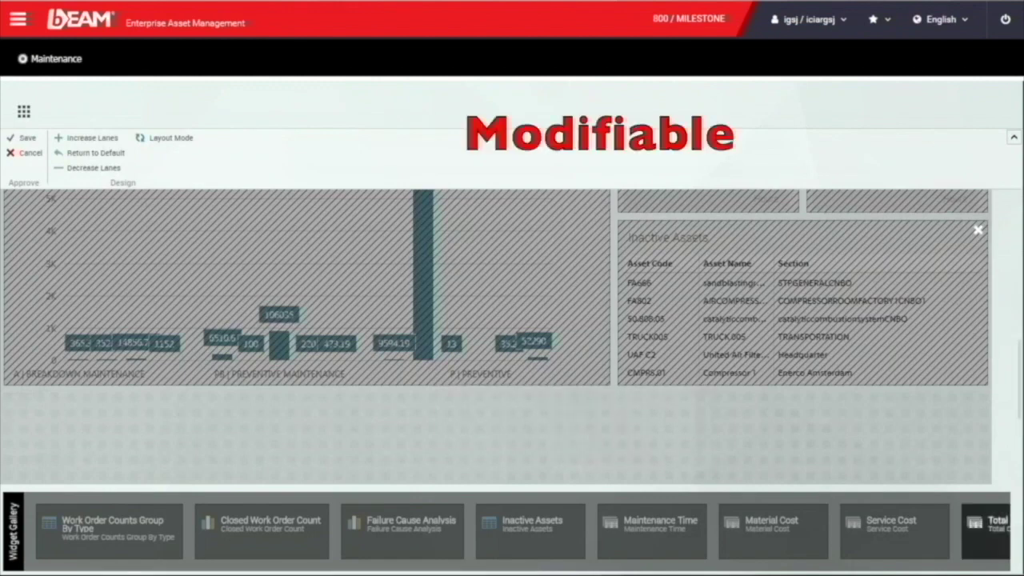
pyautogui.click(27, 138)
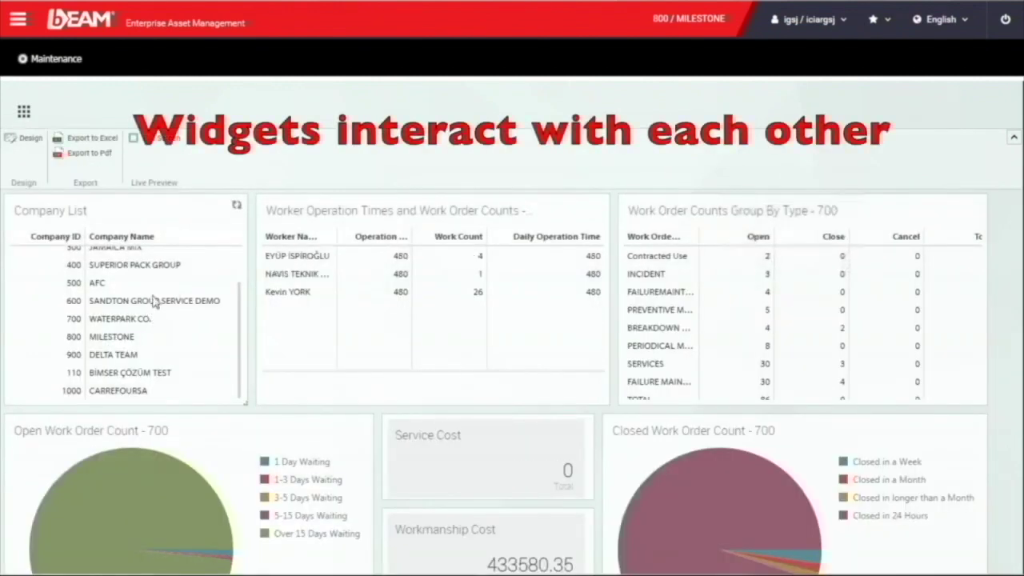
# Filter the dashboard to company 400, then to company 800, MILESTONE
pyautogui.click(155, 267)
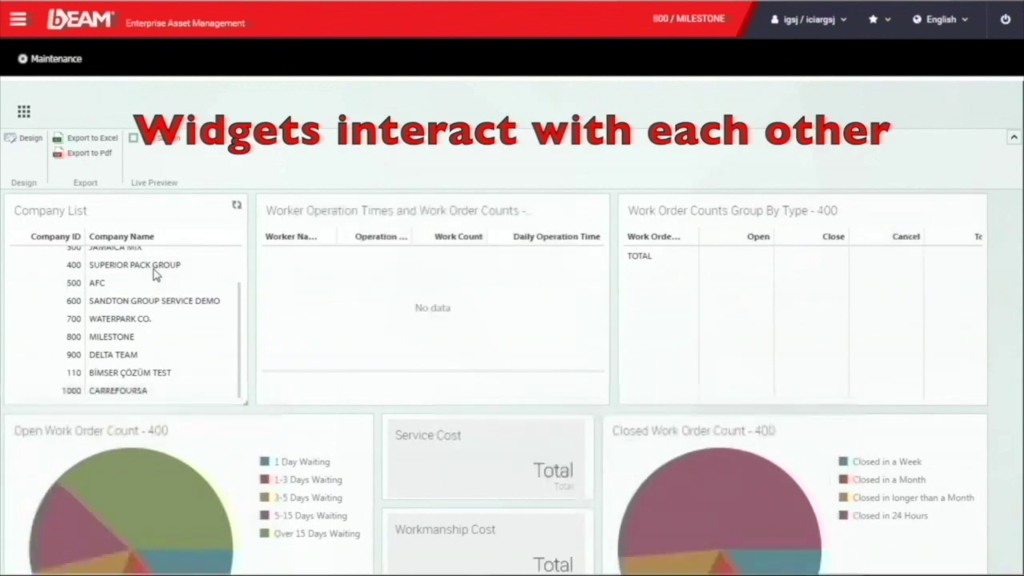
pyautogui.click(140, 338)
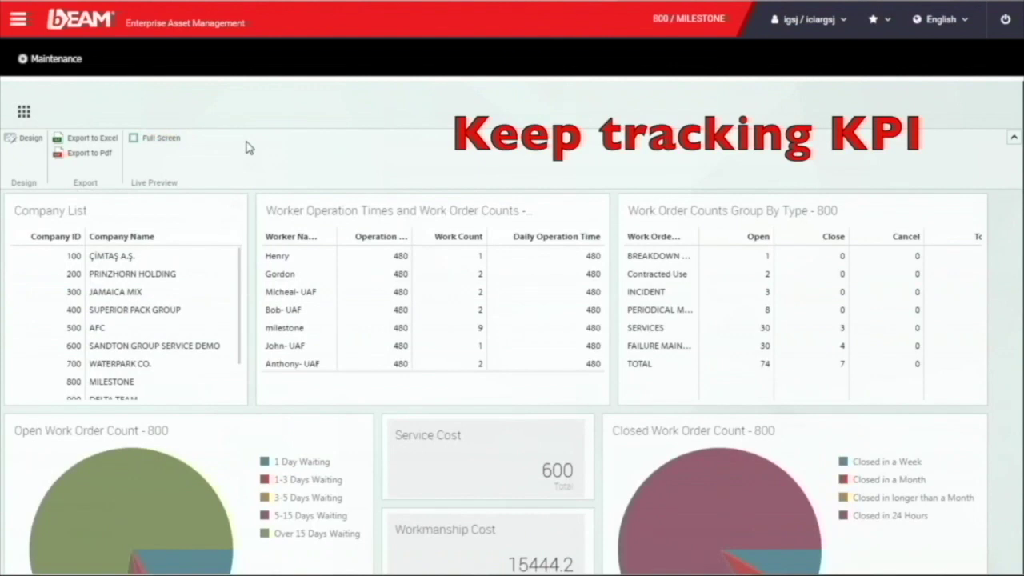
pyautogui.click(17, 19)
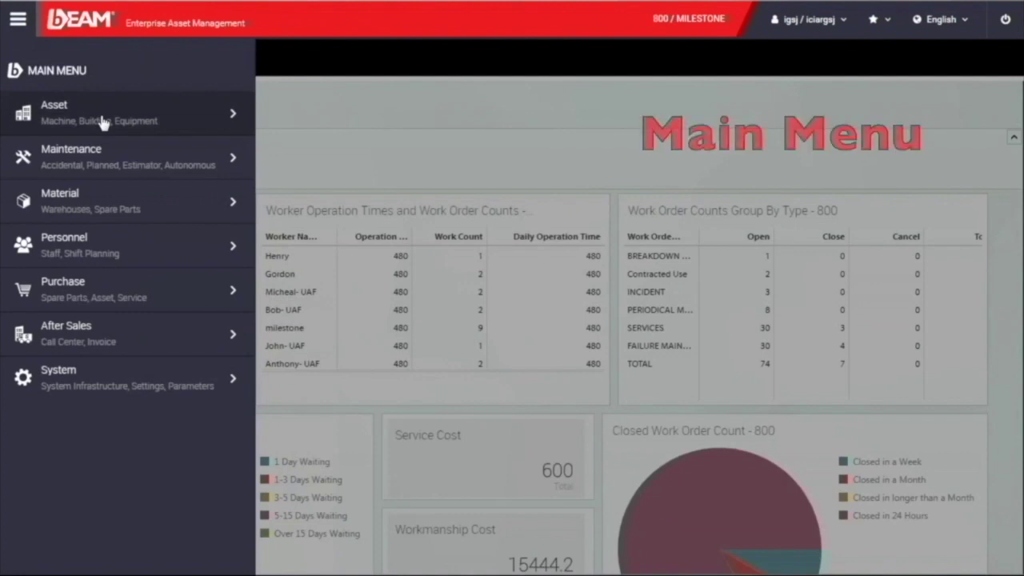
# Open the Asset Map, zoom in on New York, then zoom out two levels
pyautogui.click(102, 122)
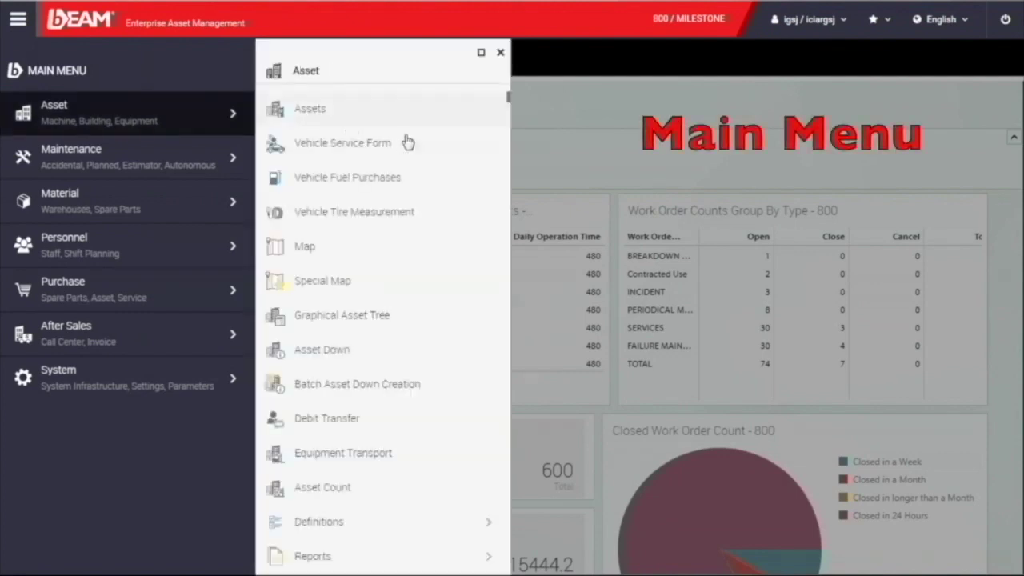
pyautogui.click(396, 265)
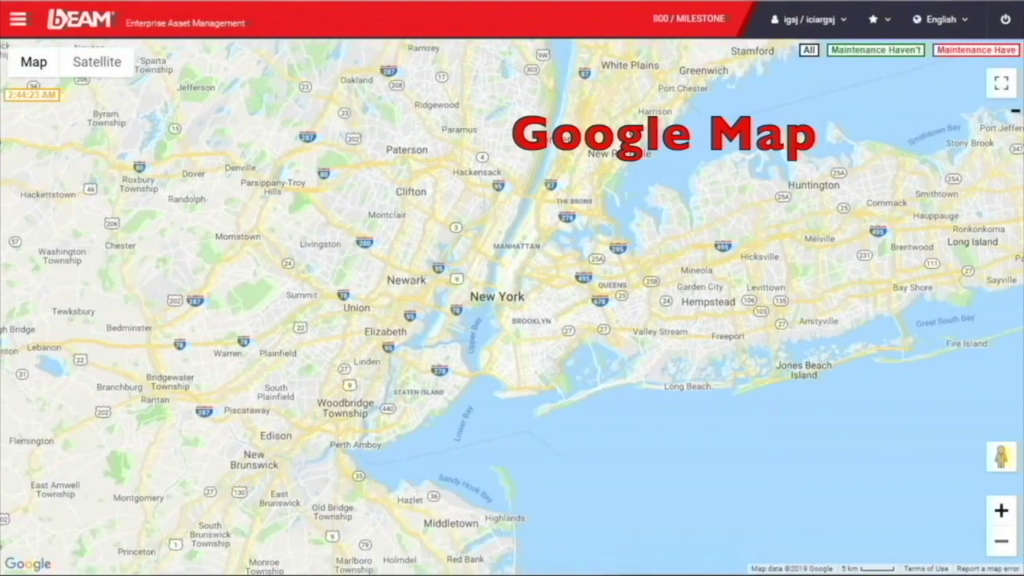
pyautogui.click(1001, 512)
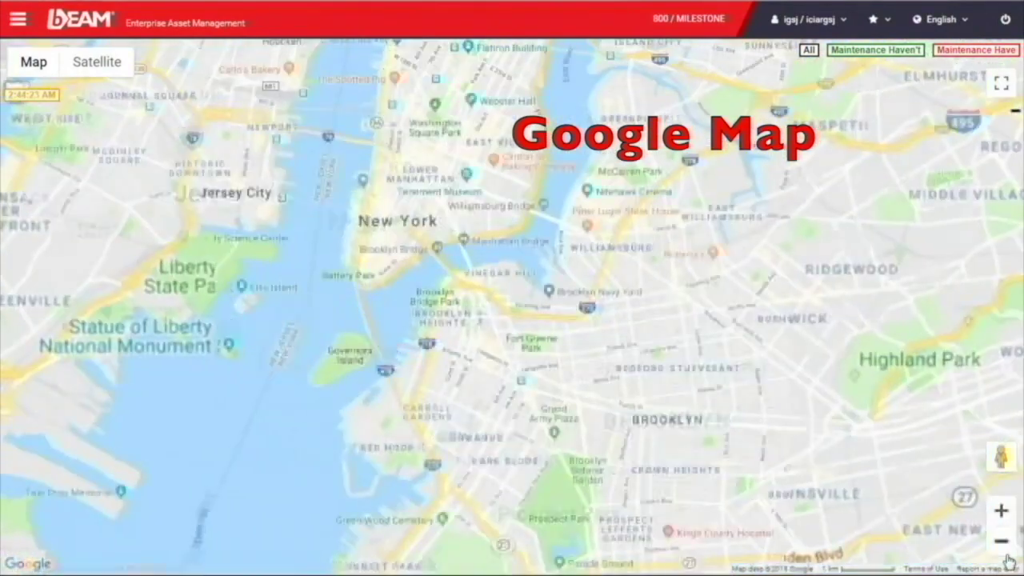
pyautogui.click(1001, 541)
pyautogui.click(1002, 541)
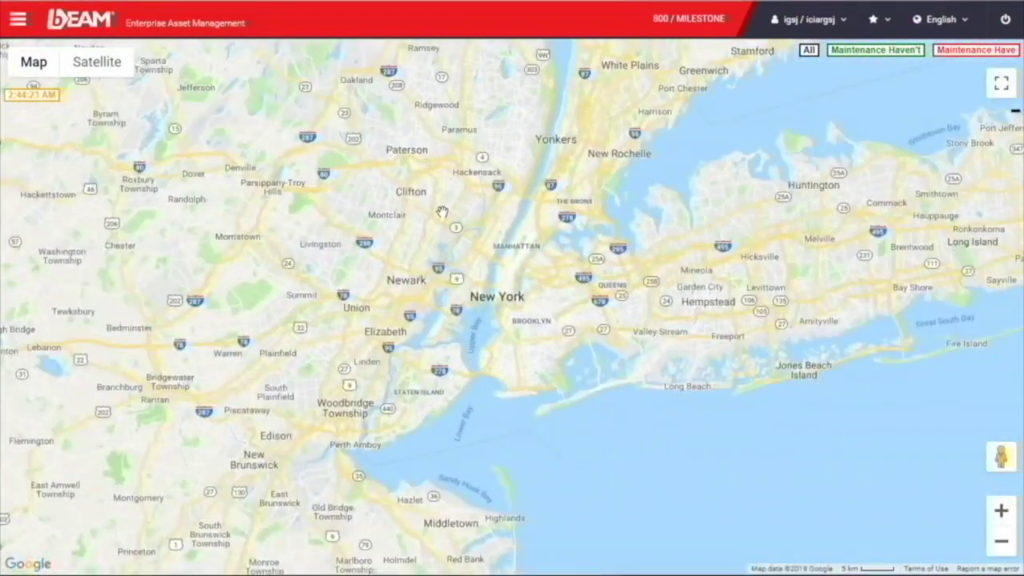
# Pan the map north toward Yonkers and Paterson, then to central New Jersey
pyautogui.moveTo(441, 211)
pyautogui.mouseDown()
pyautogui.moveTo(578, 459)
pyautogui.moveTo(165, 545)
pyautogui.mouseUp()
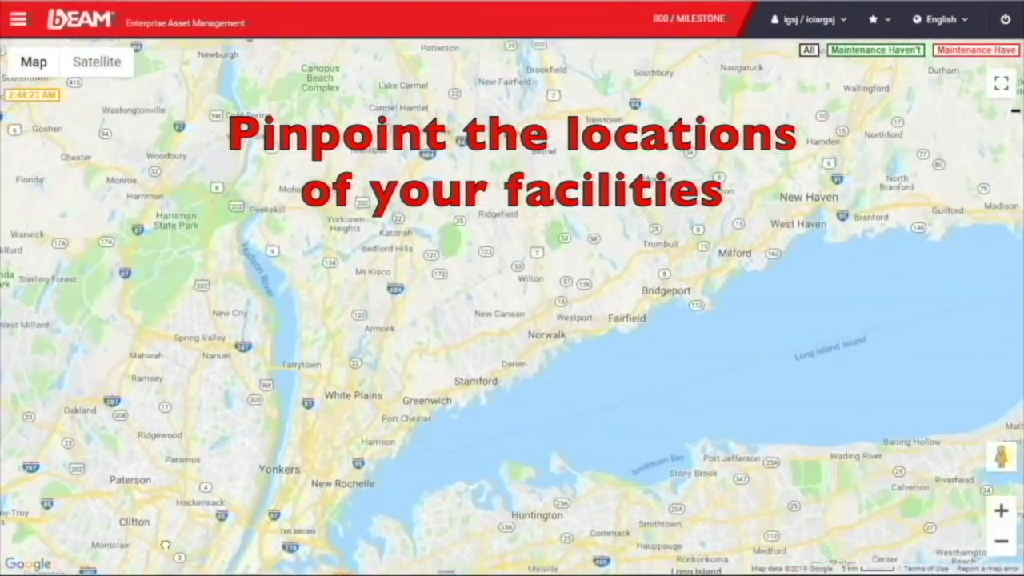
pyautogui.moveTo(165, 545); pyautogui.dragTo(522, 102)
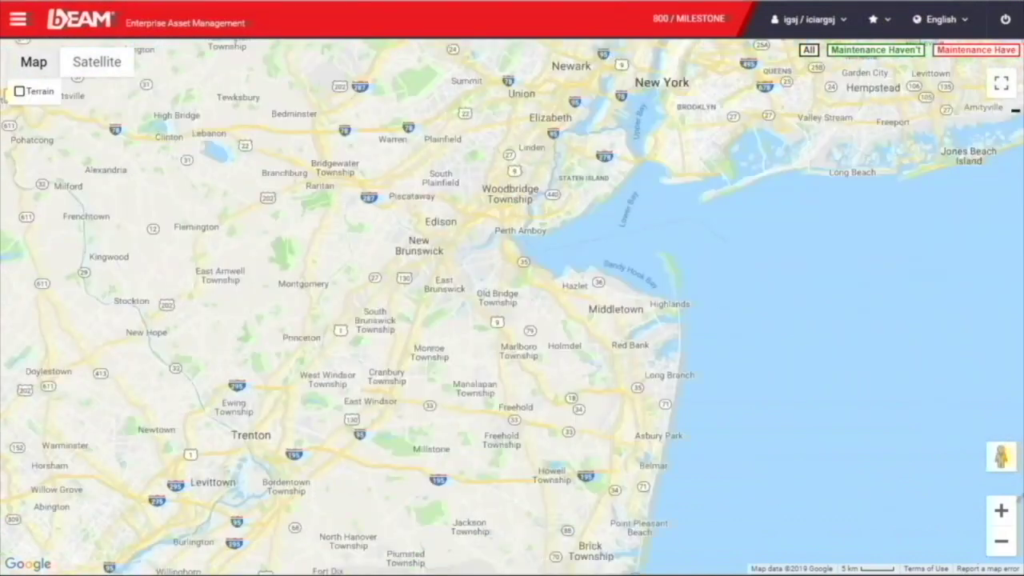
pyautogui.click(17, 19)
# Open the Special Map factory floor plan and show the actions menu for MIXER004
pyautogui.click(69, 100)
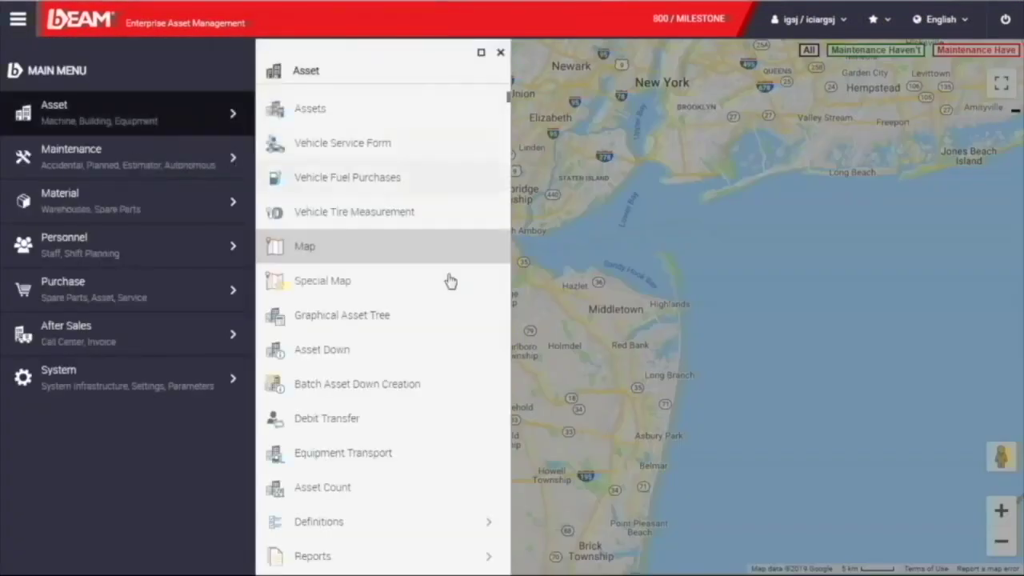
pyautogui.click(428, 326)
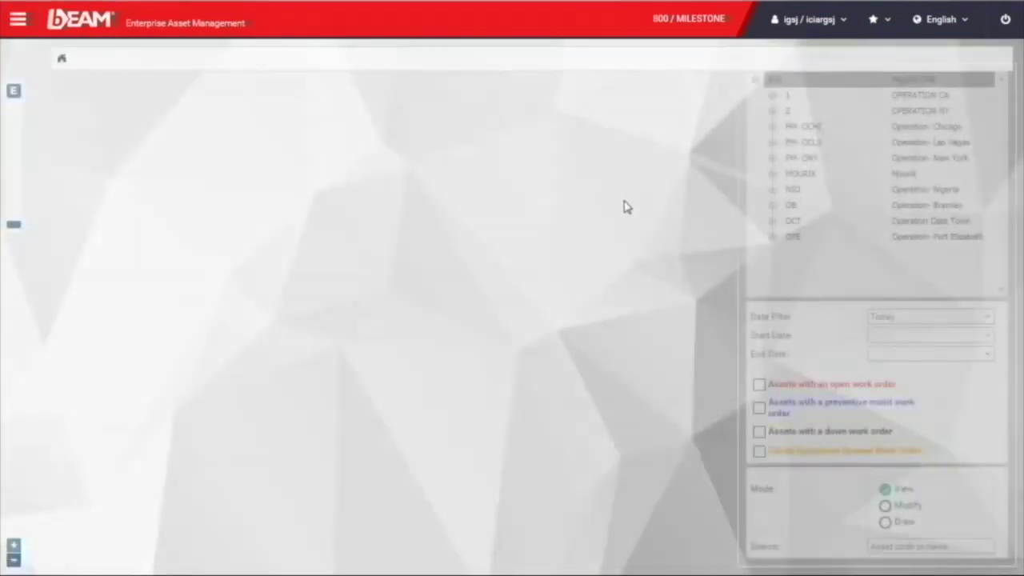
pyautogui.moveTo(616, 352); pyautogui.dragTo(538, 370)
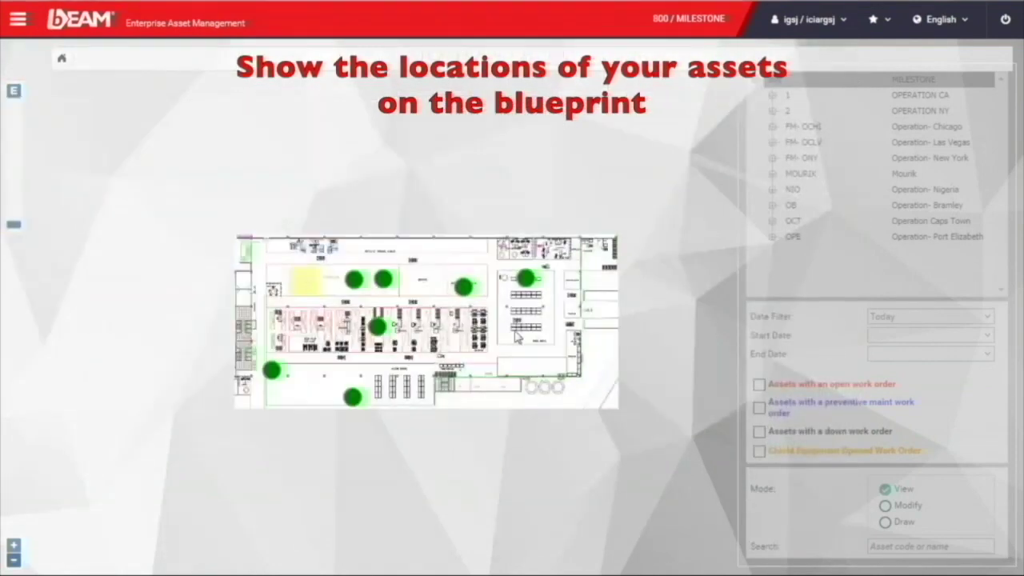
pyautogui.moveTo(463, 285)
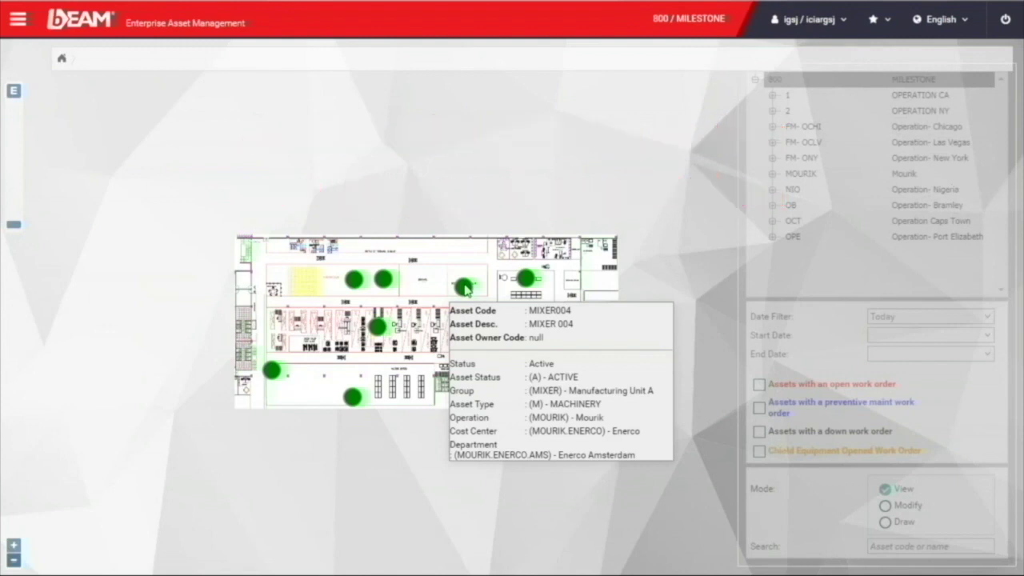
pyautogui.rightClick(471, 295)
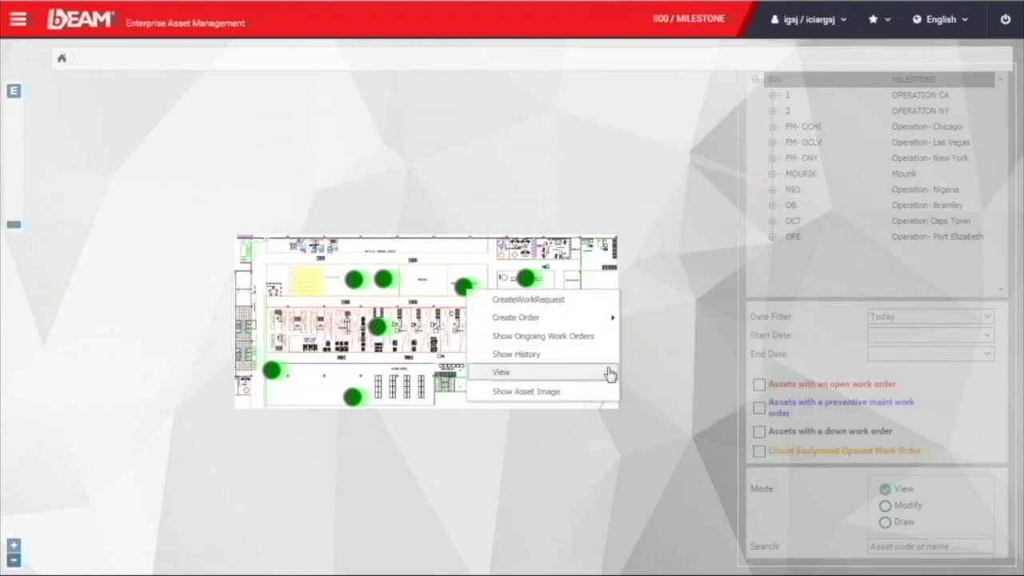
# Open the Asset > Assets equipment list
pyautogui.click(17, 19)
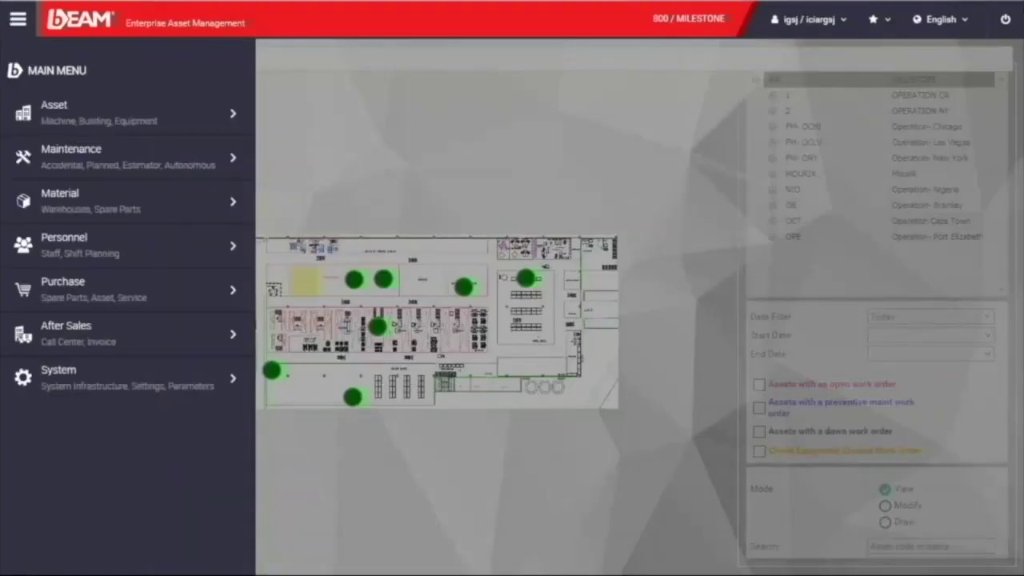
pyautogui.click(180, 119)
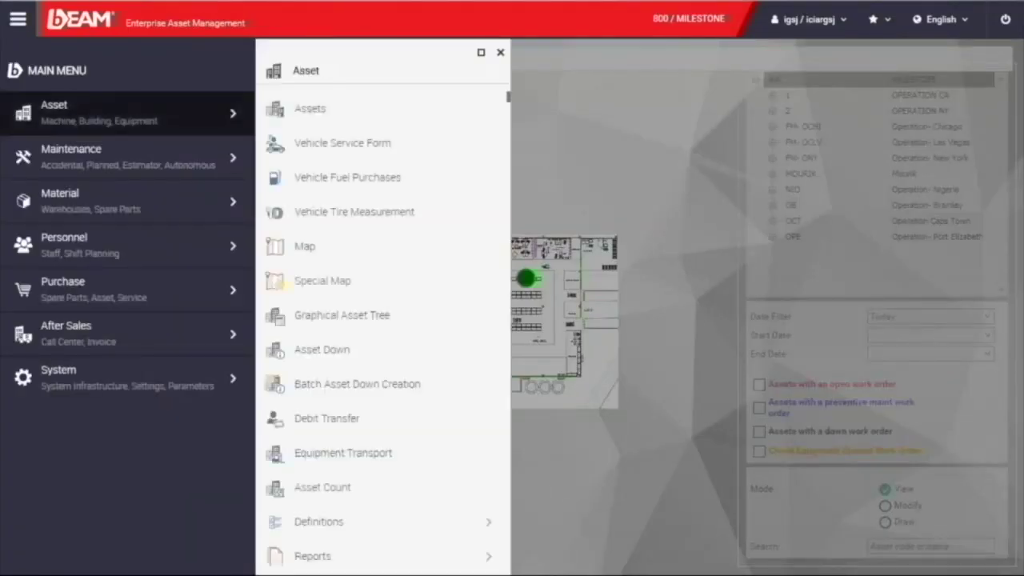
pyautogui.click(388, 120)
# Browse the Asset Tree, expanding the New York FM-ONY branch down to FM-0001
pyautogui.click(419, 70)
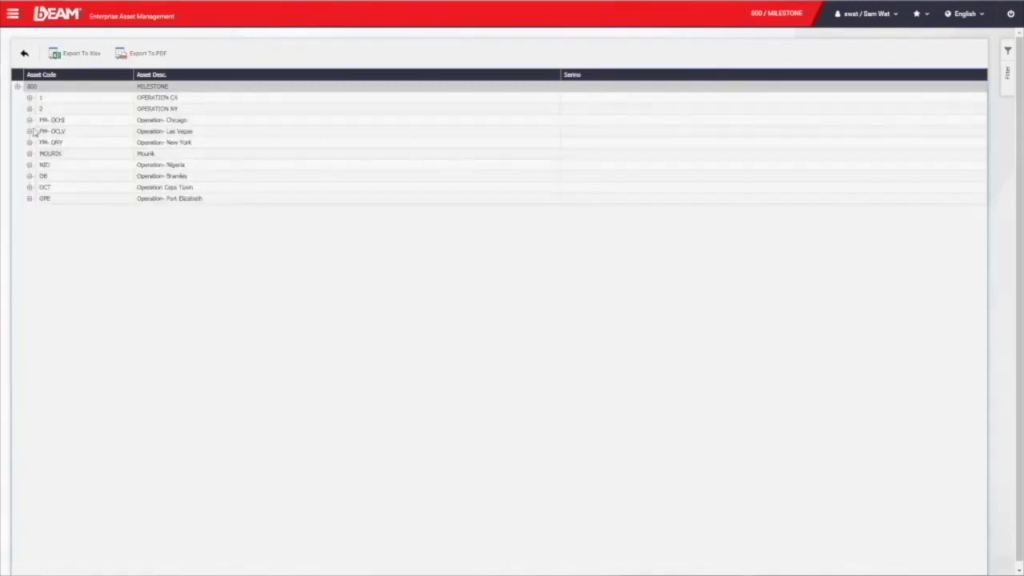
pyautogui.click(28, 142)
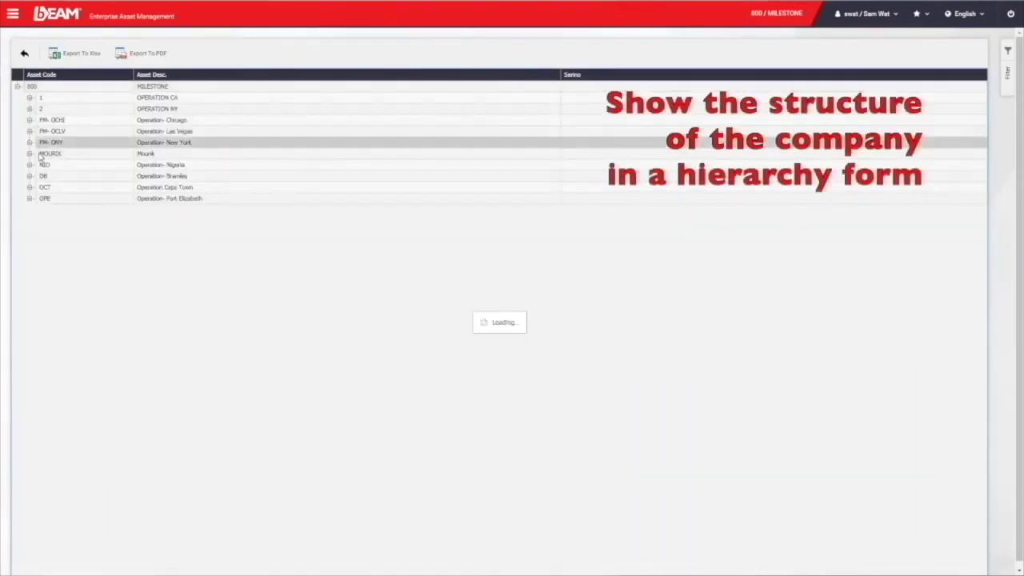
pyautogui.click(42, 154)
pyautogui.click(54, 165)
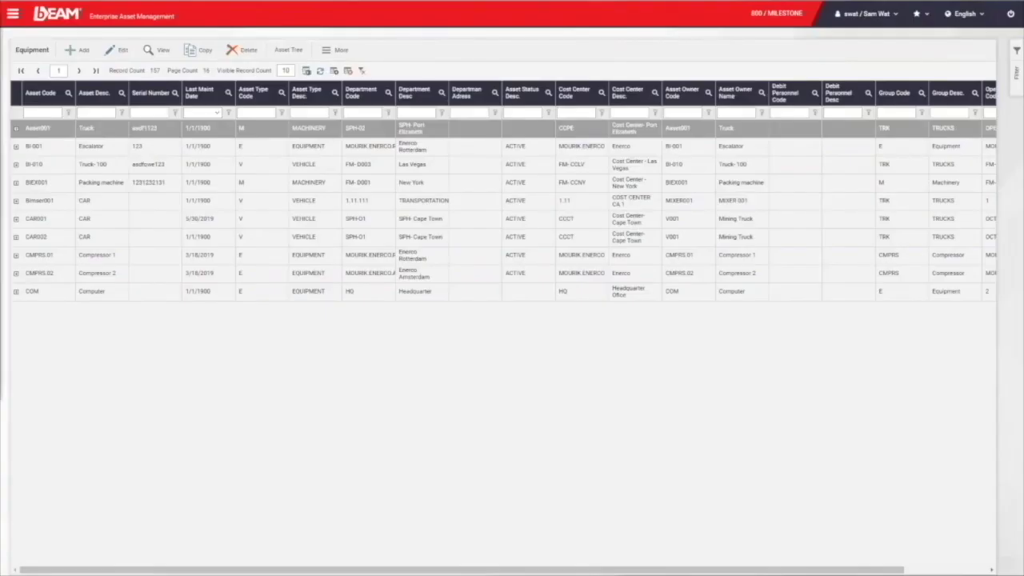
# Filter the equipment by Asset Desc. 'mining' and open a resulting asset record
pyautogui.click(96, 113)
pyautogui.write('mining')
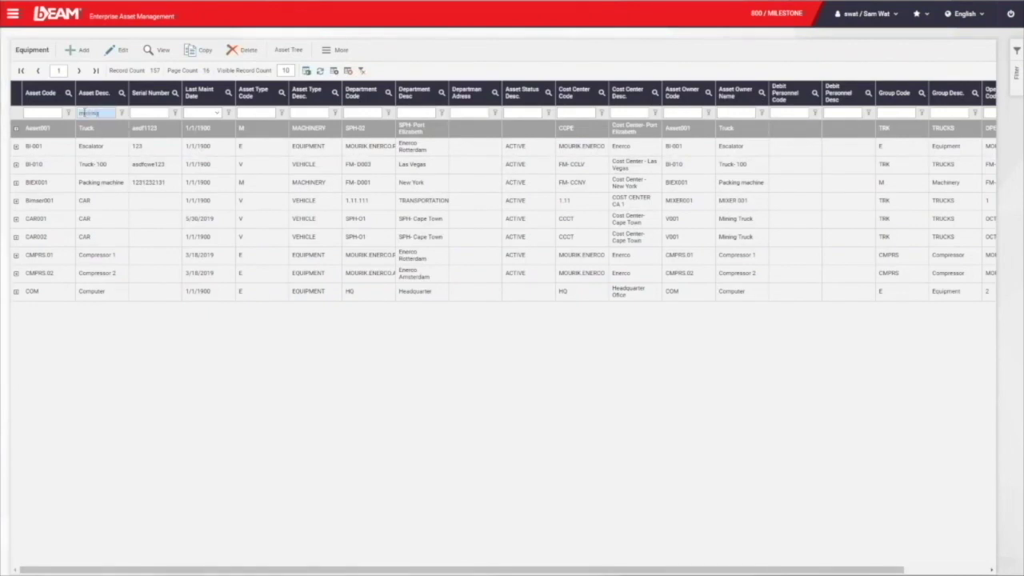
pyautogui.press('Return')
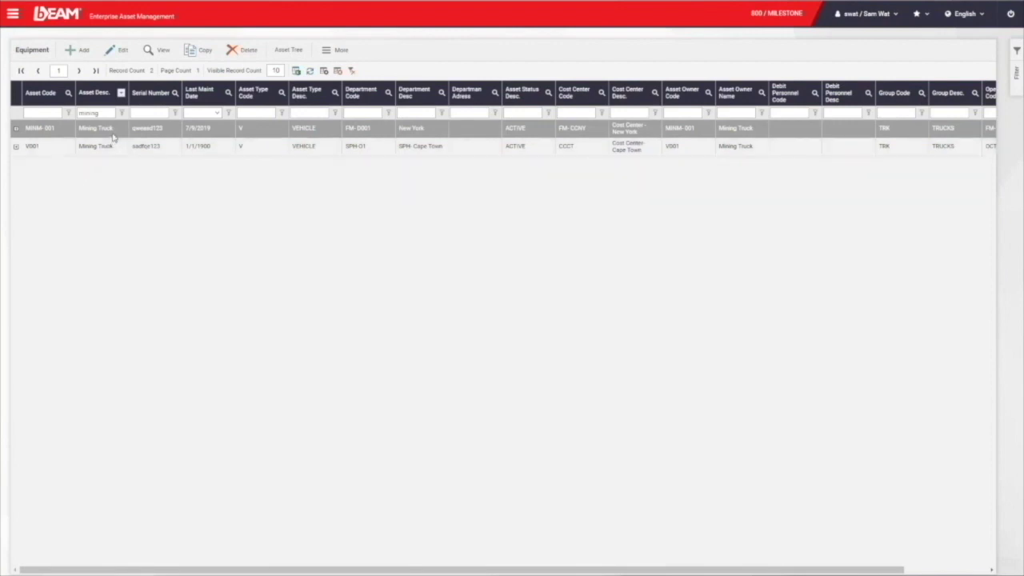
pyautogui.doubleClick(113, 134)
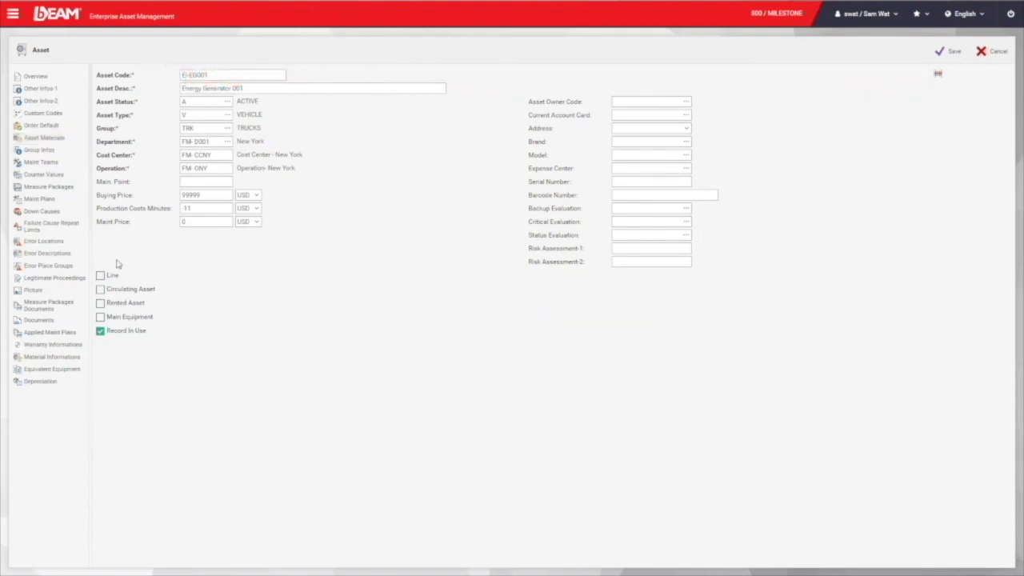
# Review the asset's materials, maintenance team, insurance/inspection and Documents sections
pyautogui.click(62, 139)
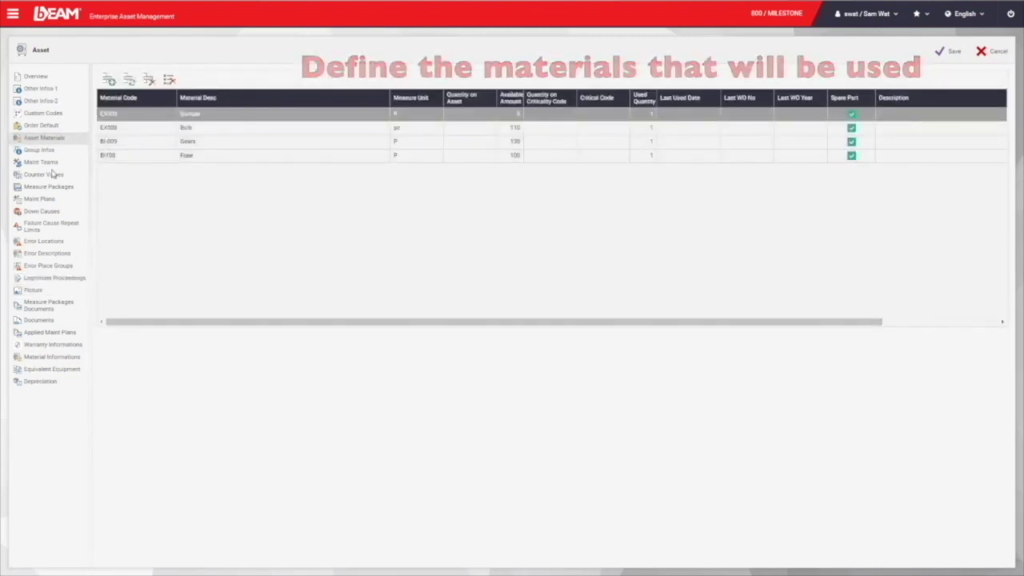
pyautogui.click(59, 163)
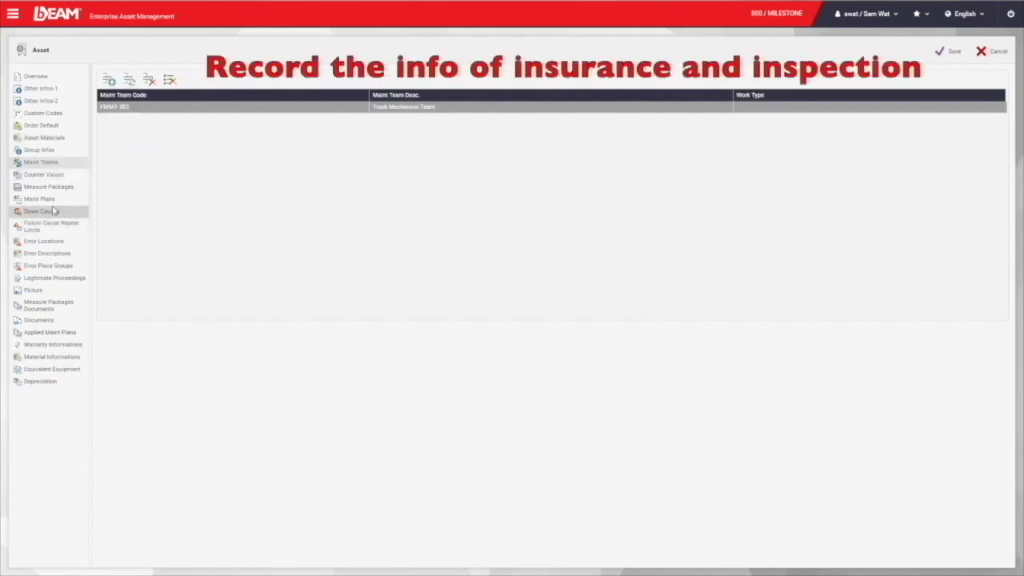
pyautogui.click(58, 279)
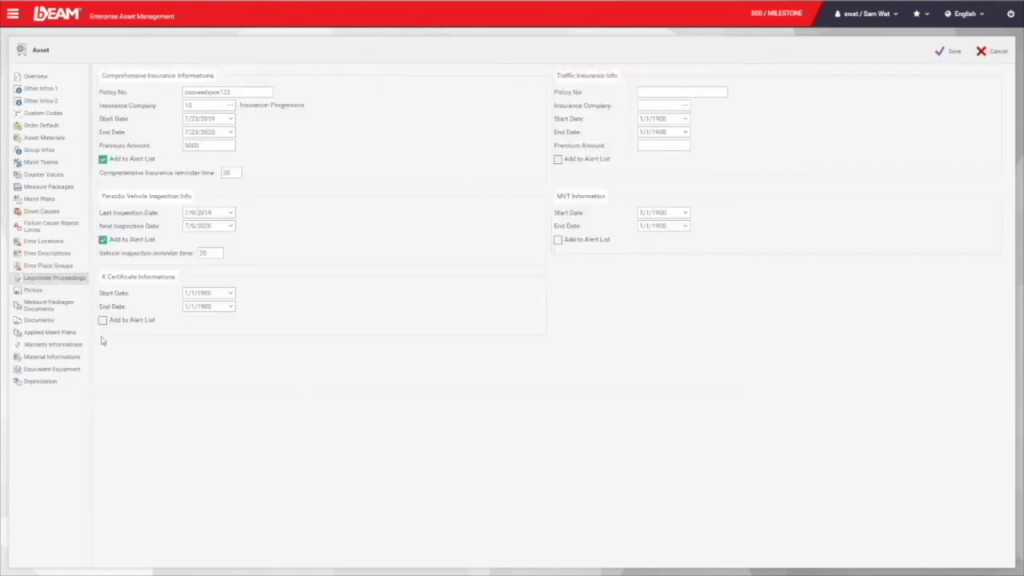
pyautogui.click(73, 322)
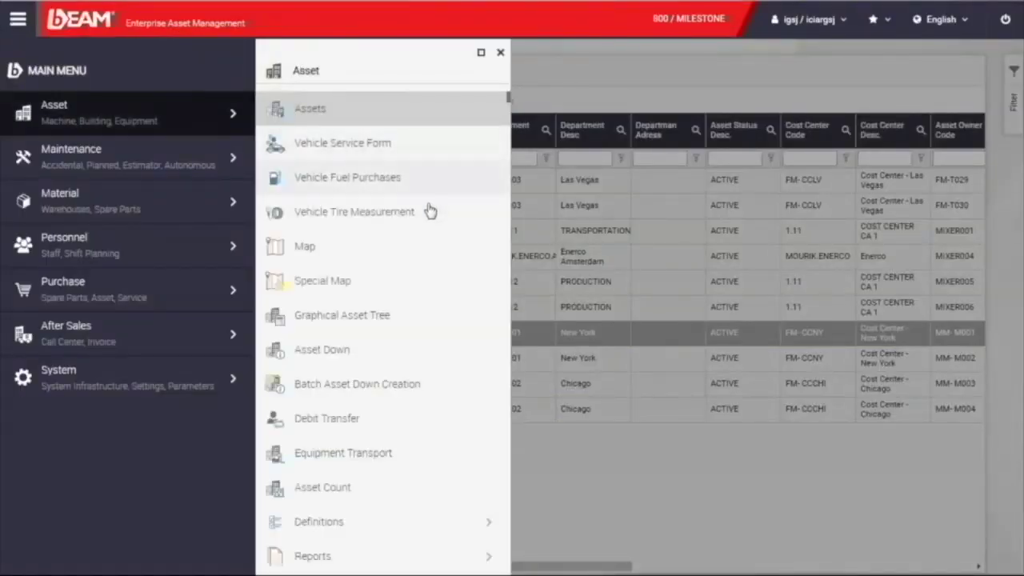
# Prepare the Asset Status Report from Asset > Reports
pyautogui.scroll(-1, 428, 228)
pyautogui.click(392, 551)
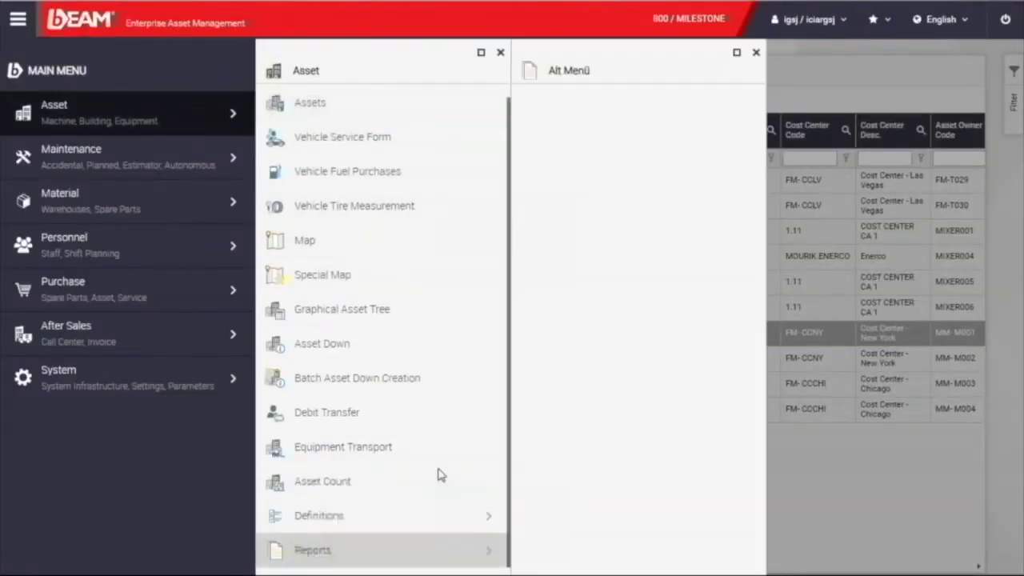
pyautogui.click(654, 177)
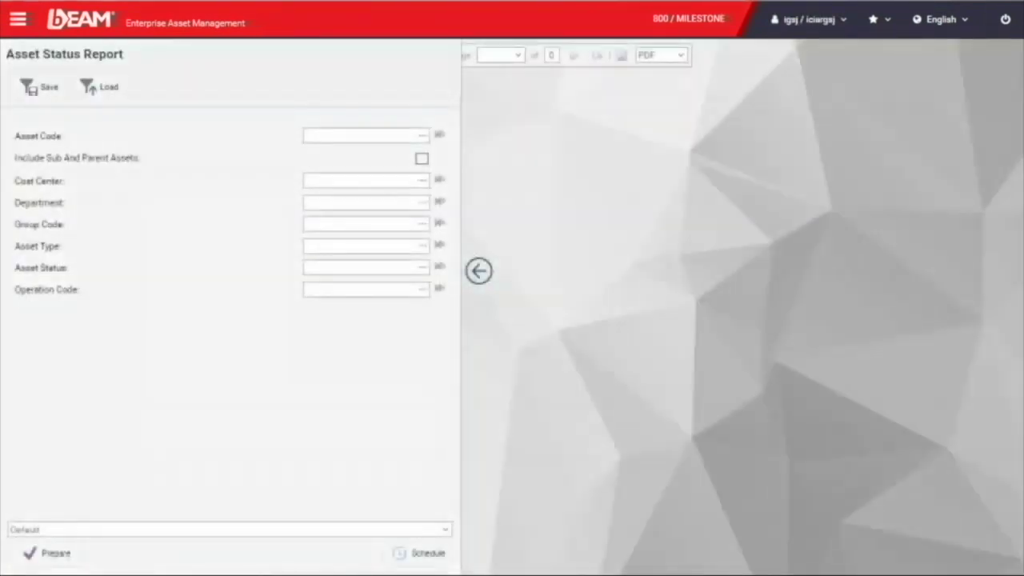
pyautogui.click(40, 551)
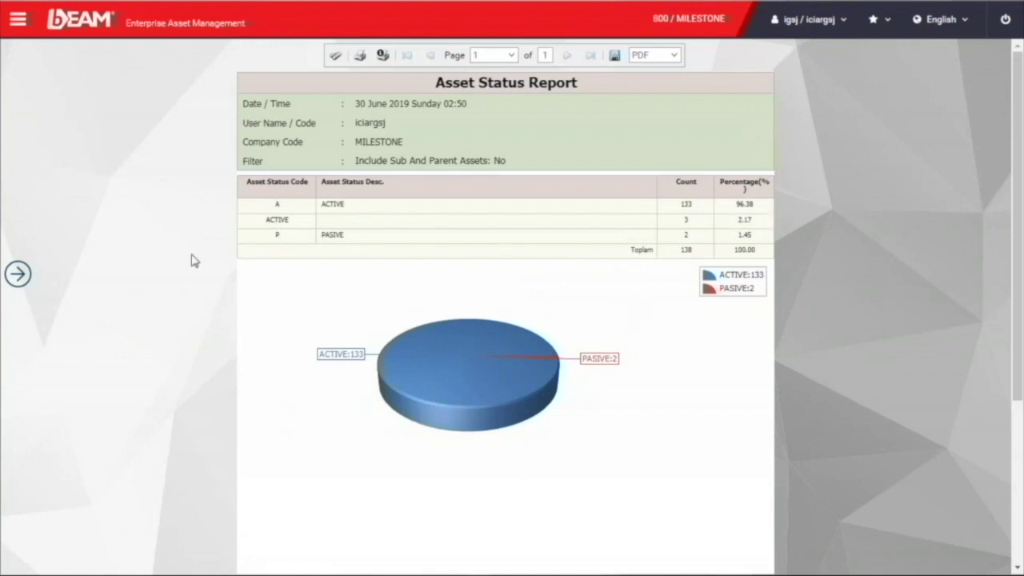
# In scheduled report SR001, keep the daily period and set preparation time to 07:00
pyautogui.click(17, 276)
pyautogui.click(439, 529)
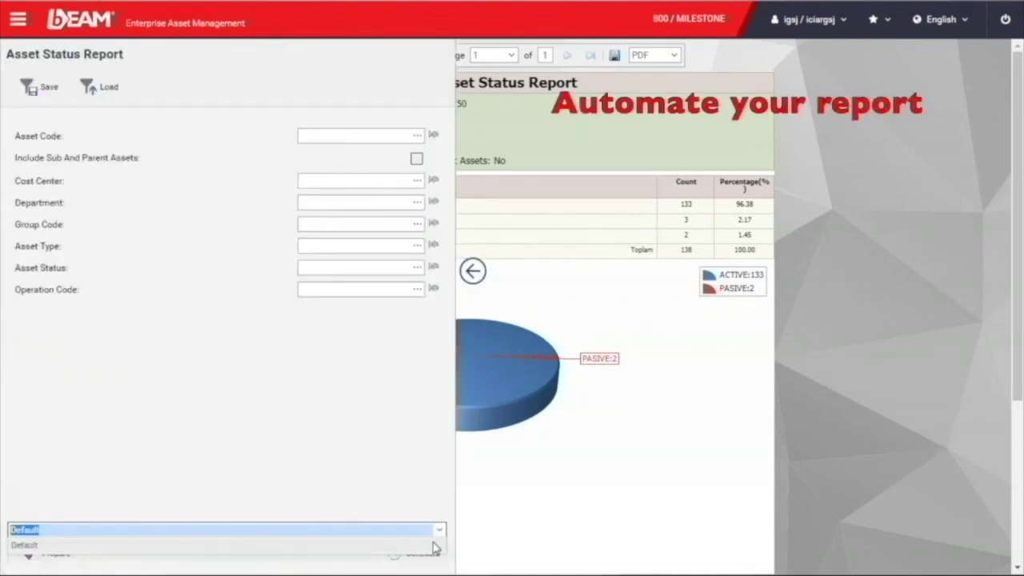
pyautogui.click(432, 547)
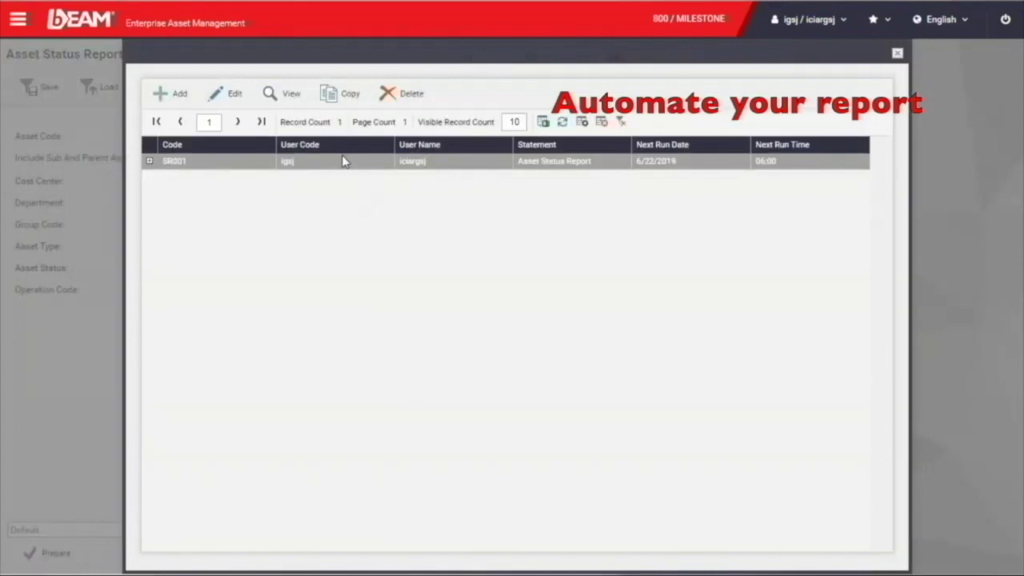
pyautogui.doubleClick(342, 161)
pyautogui.click(306, 86)
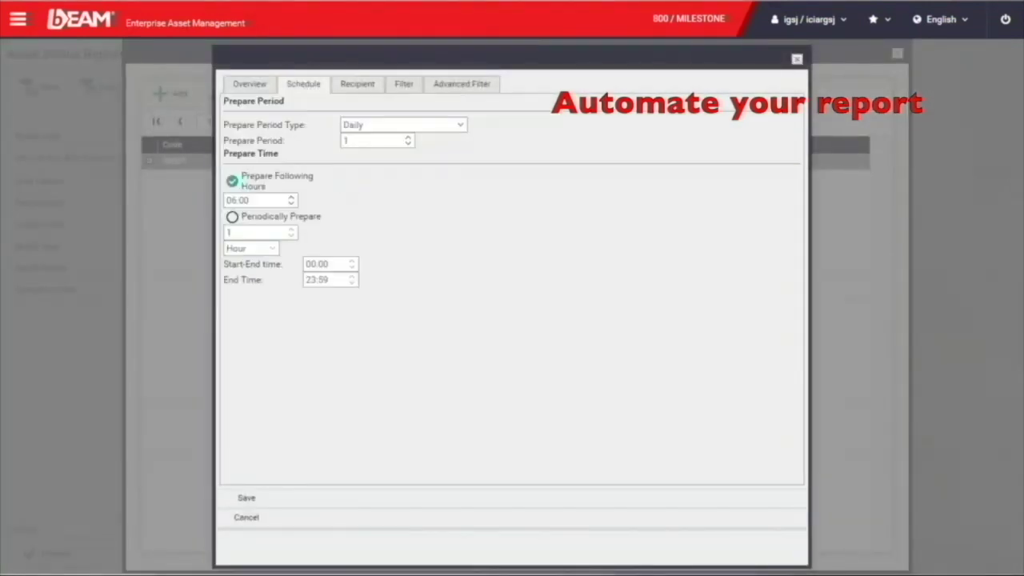
pyautogui.click(463, 128)
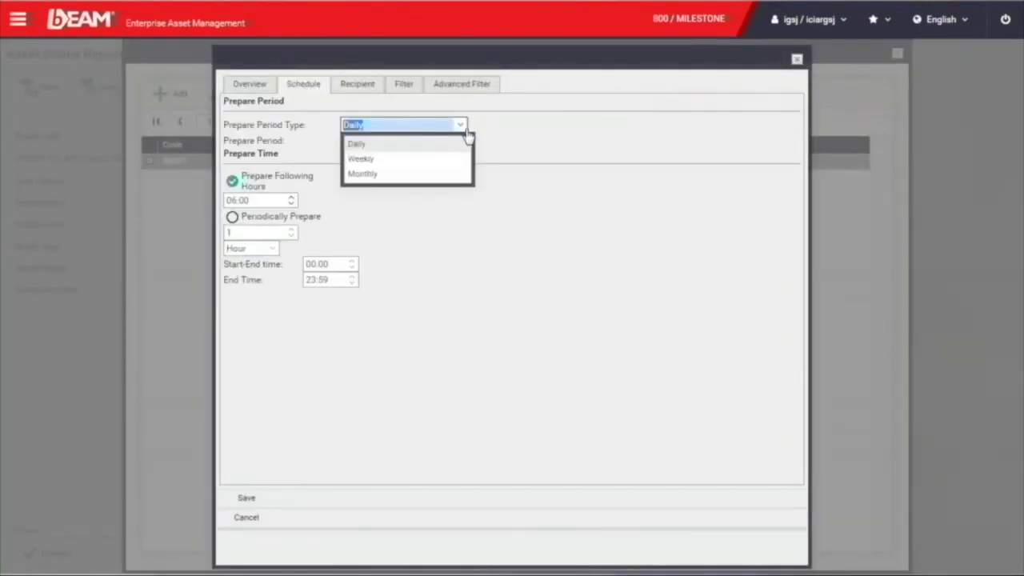
pyautogui.click(504, 231)
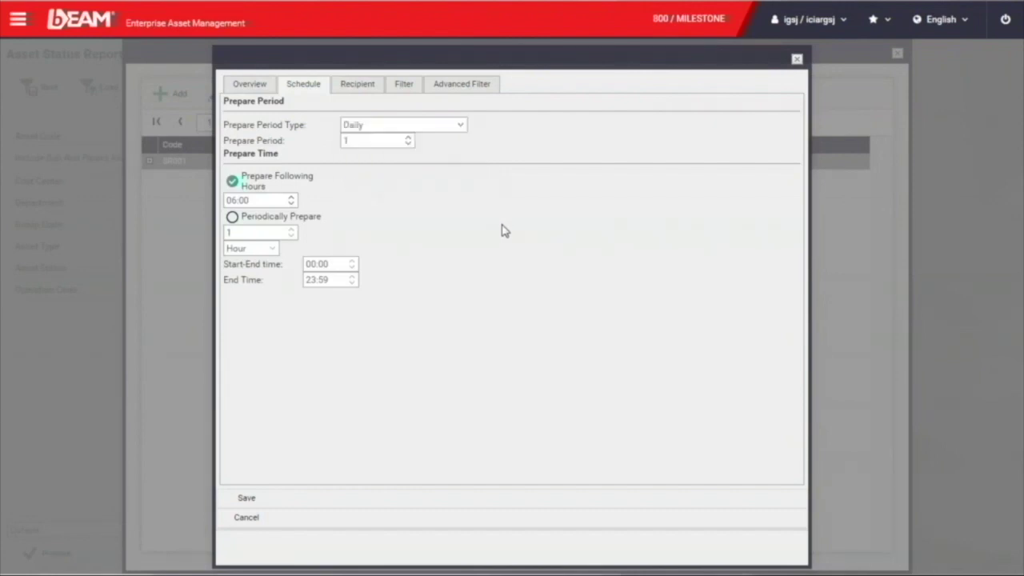
pyautogui.click(292, 197)
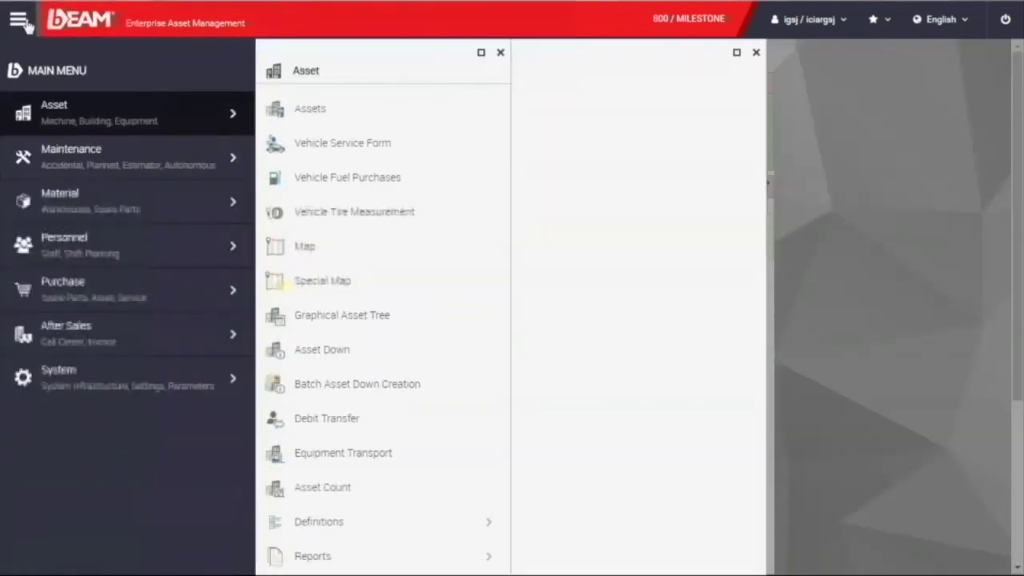
# Open Maintenance > Work Requests and add a new work request
pyautogui.click(144, 166)
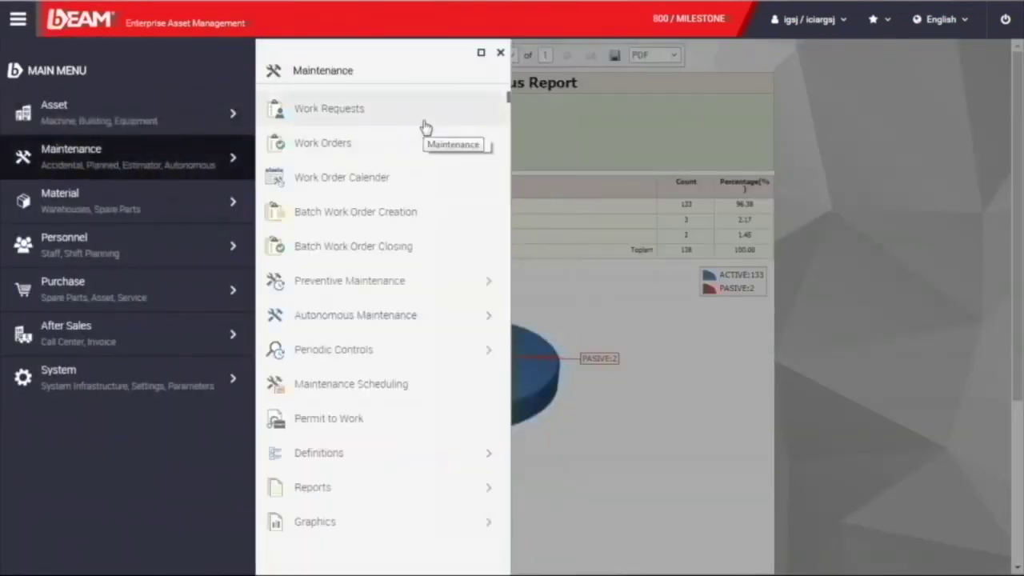
pyautogui.click(425, 124)
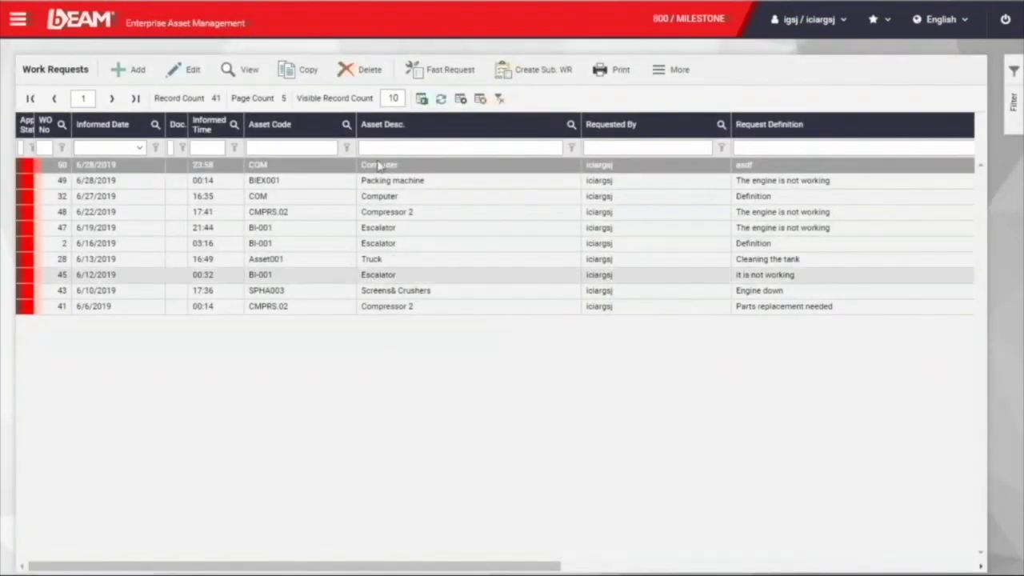
pyautogui.click(460, 76)
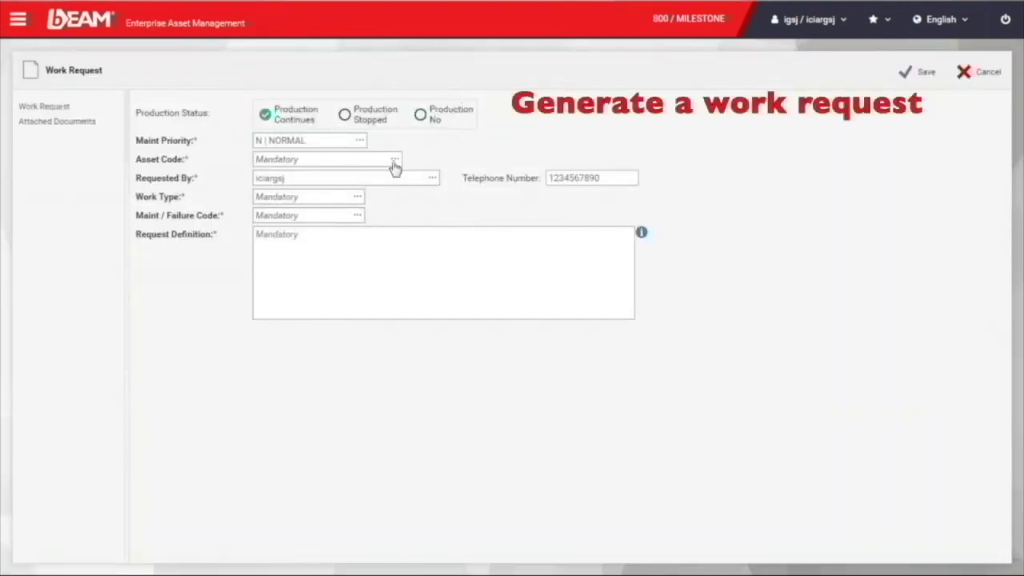
# Look up the asset code for the new work request
pyautogui.click(395, 163)
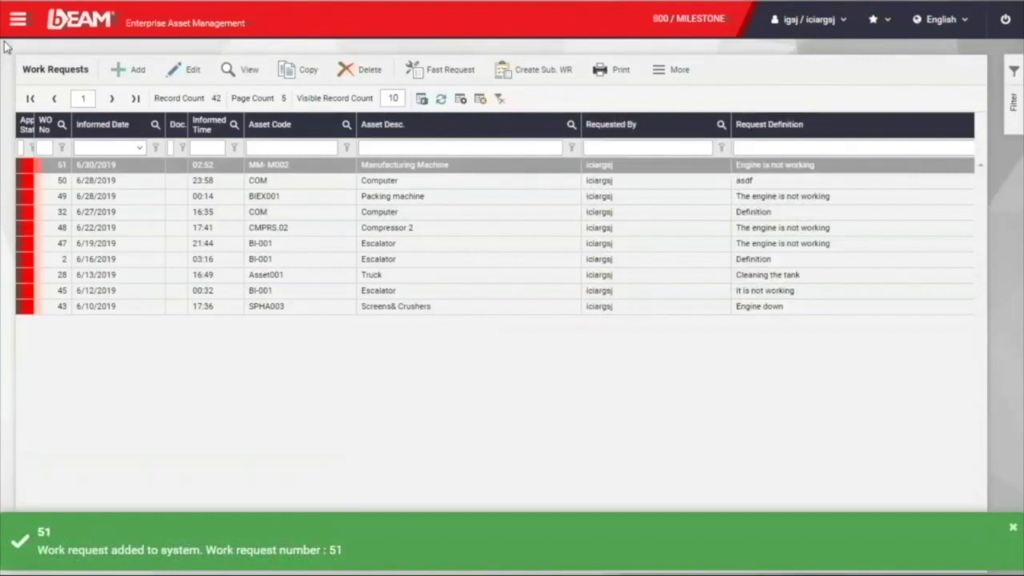
# Open work order 51 from the Maintenance > Work Orders list
pyautogui.click(17, 19)
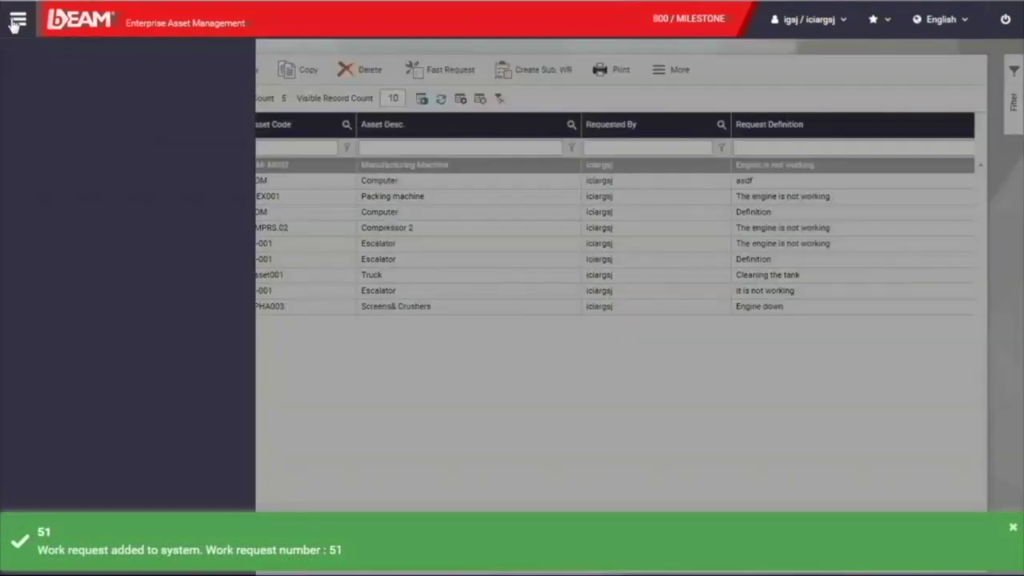
pyautogui.click(400, 142)
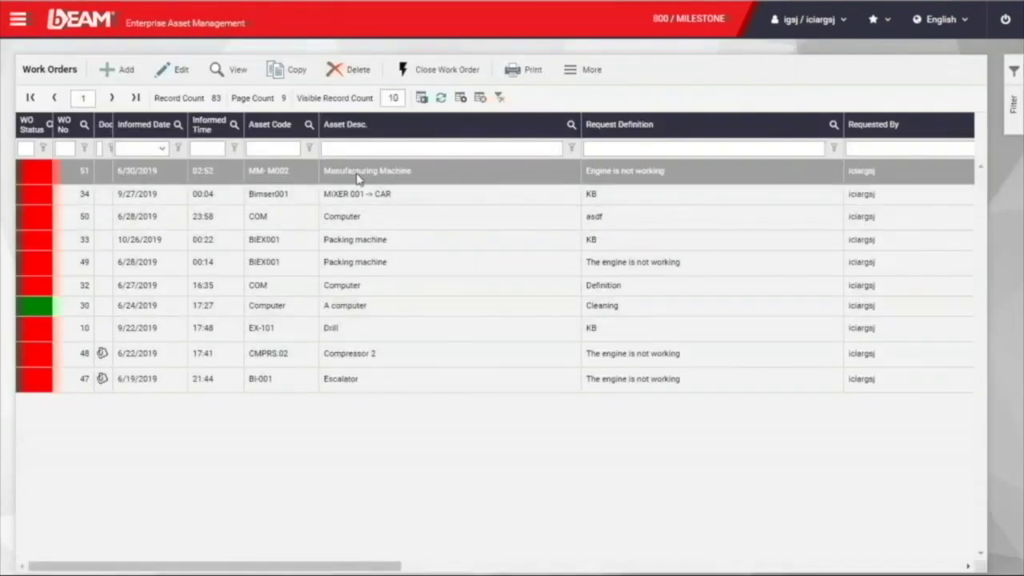
pyautogui.doubleClick(438, 175)
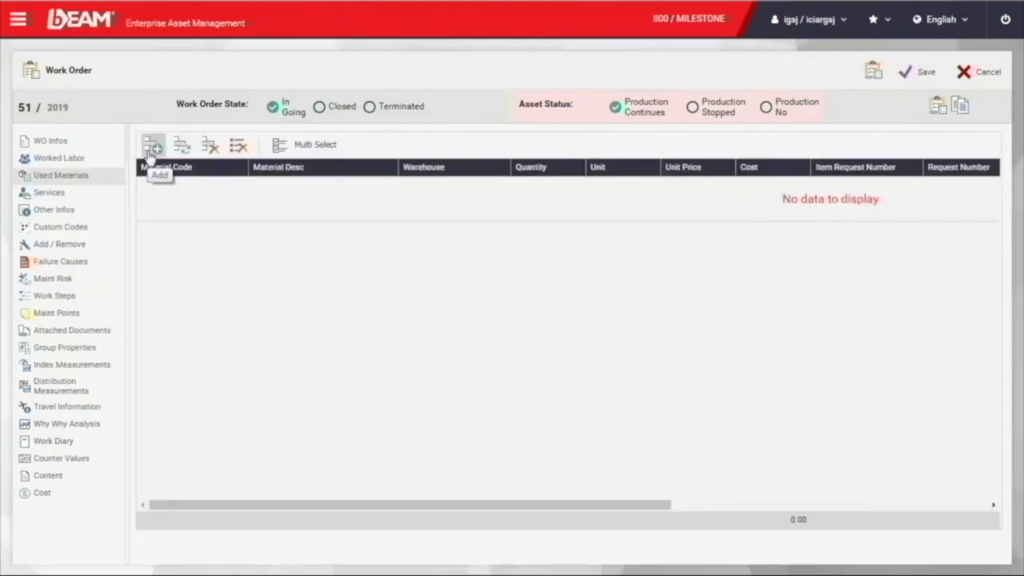
# Start a used material line on work order 51 and view its attached documents
pyautogui.click(150, 153)
pyautogui.click(524, 94)
pyautogui.click(72, 330)
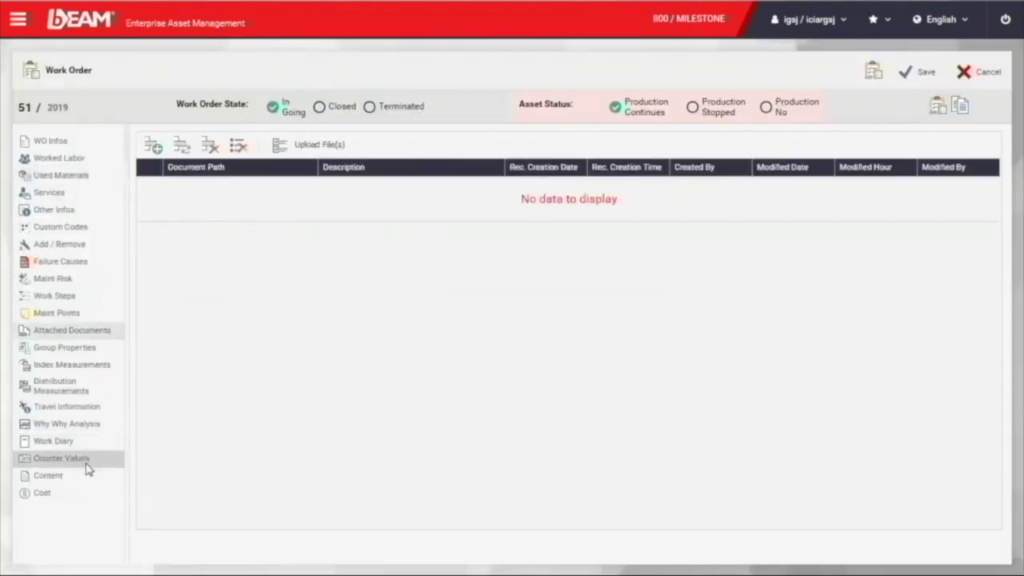
# Add a Contractor service line, review documents and cost, then return to the Work Orders list
pyautogui.click(88, 193)
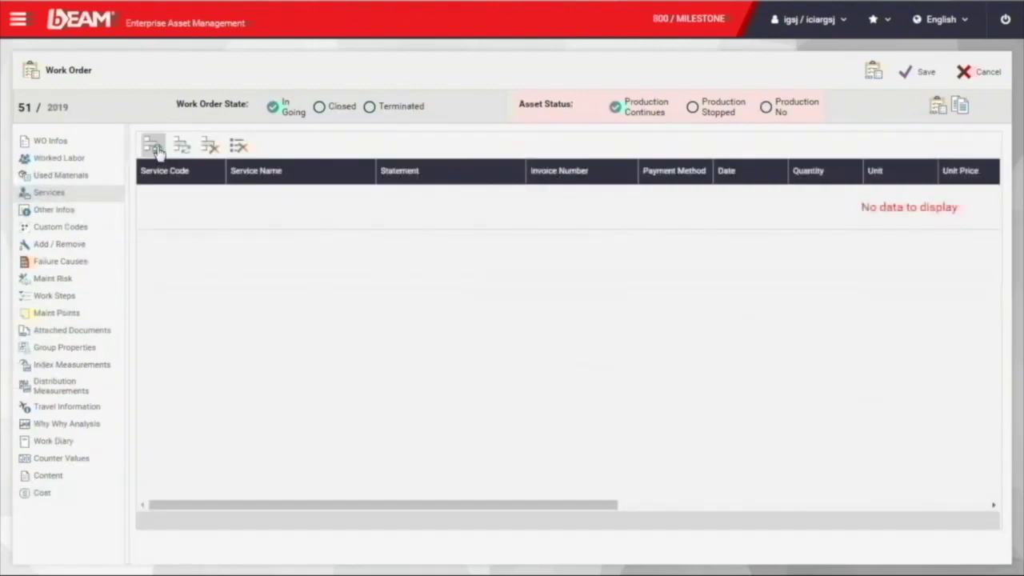
pyautogui.click(158, 149)
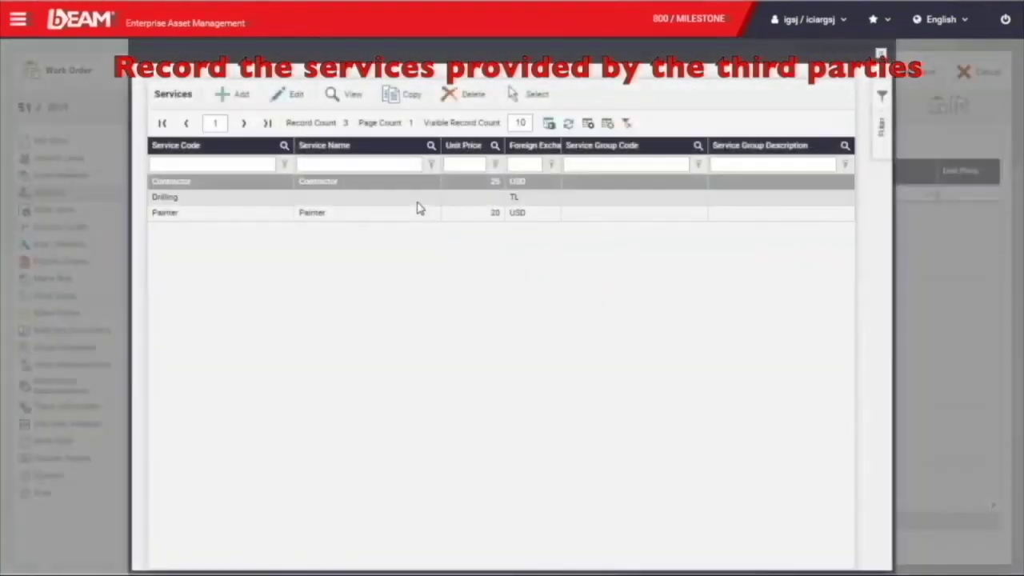
pyautogui.doubleClick(386, 185)
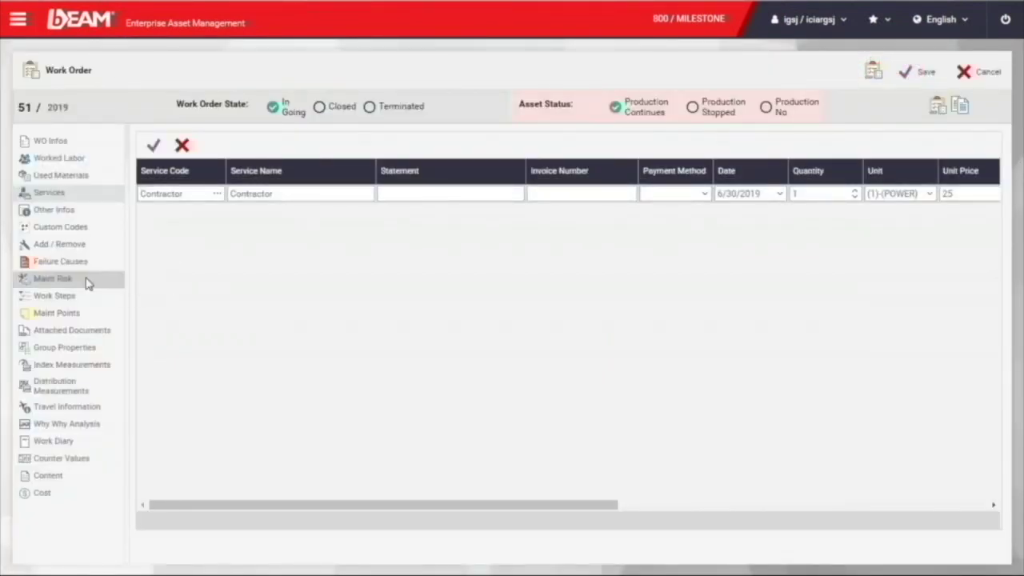
pyautogui.click(73, 330)
pyautogui.click(86, 494)
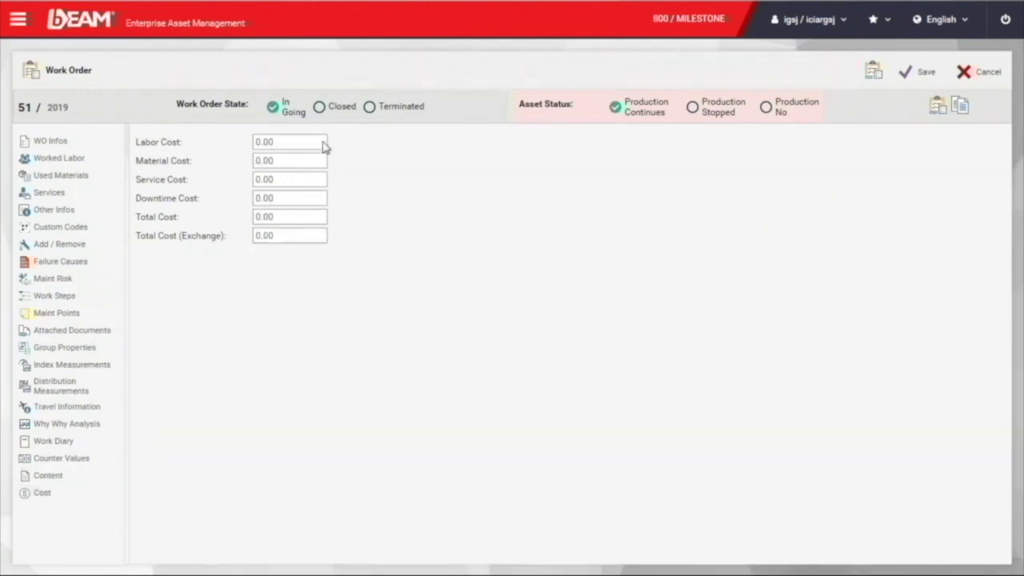
pyautogui.click(986, 74)
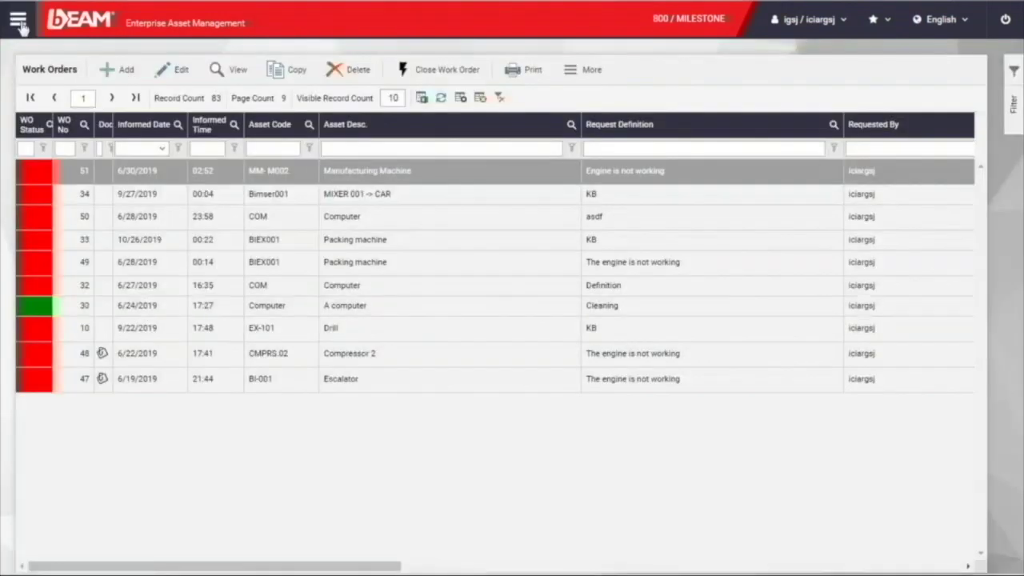
# Open the Work Order Calendar, pick the United Air Filter - Customer 1 entry, and show Preventive Maintenance
pyautogui.click(18, 18)
pyautogui.click(96, 157)
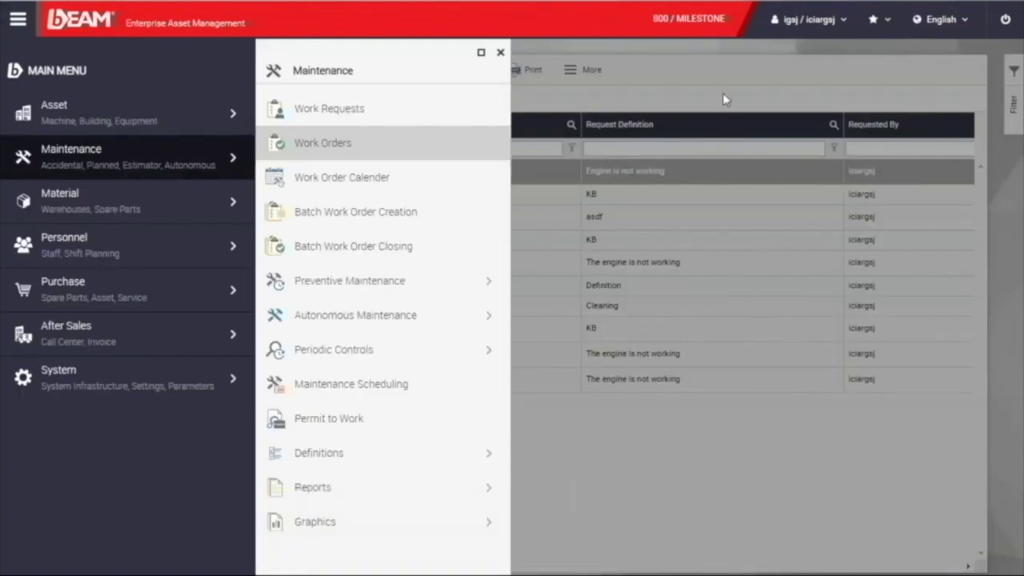
pyautogui.click(416, 181)
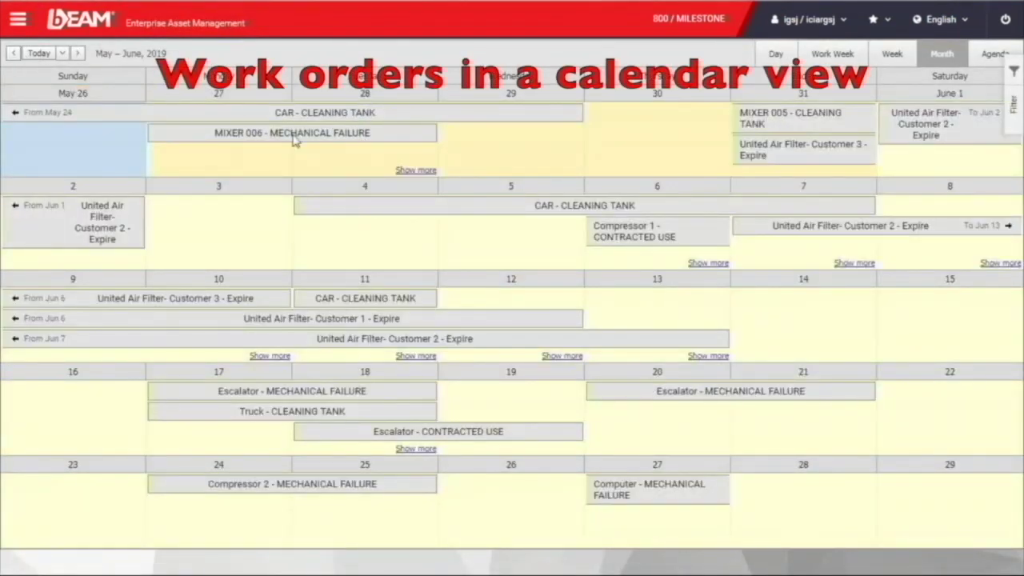
pyautogui.click(534, 320)
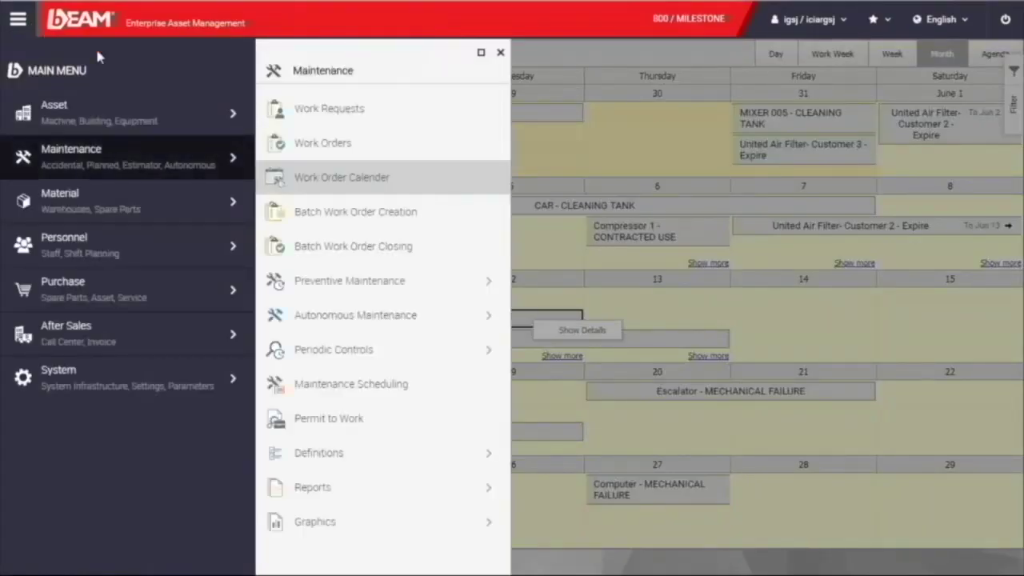
pyautogui.click(445, 286)
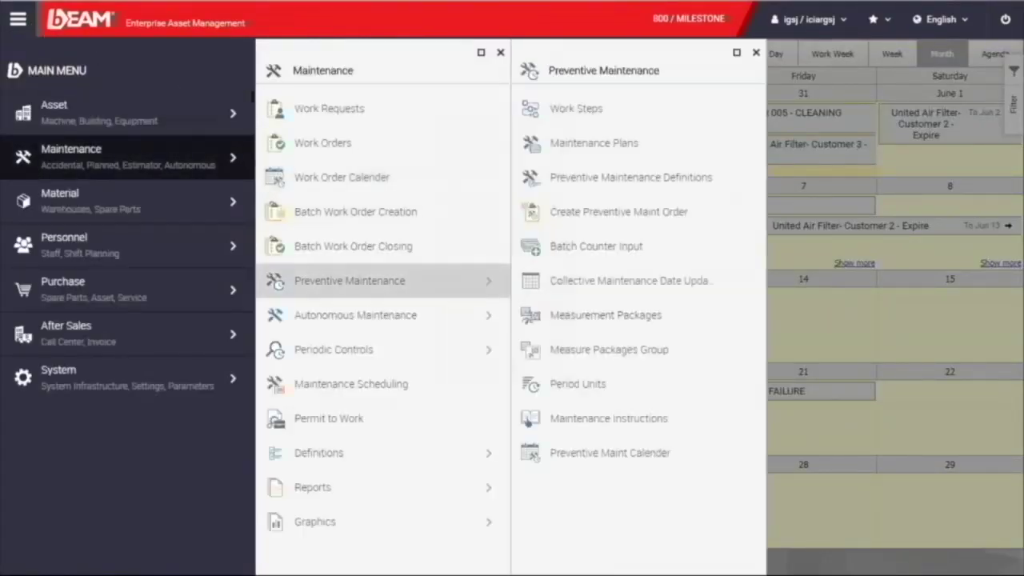
# Change the Packing machine's maintenance period from 120 to 90 days and return to the list
pyautogui.click(684, 181)
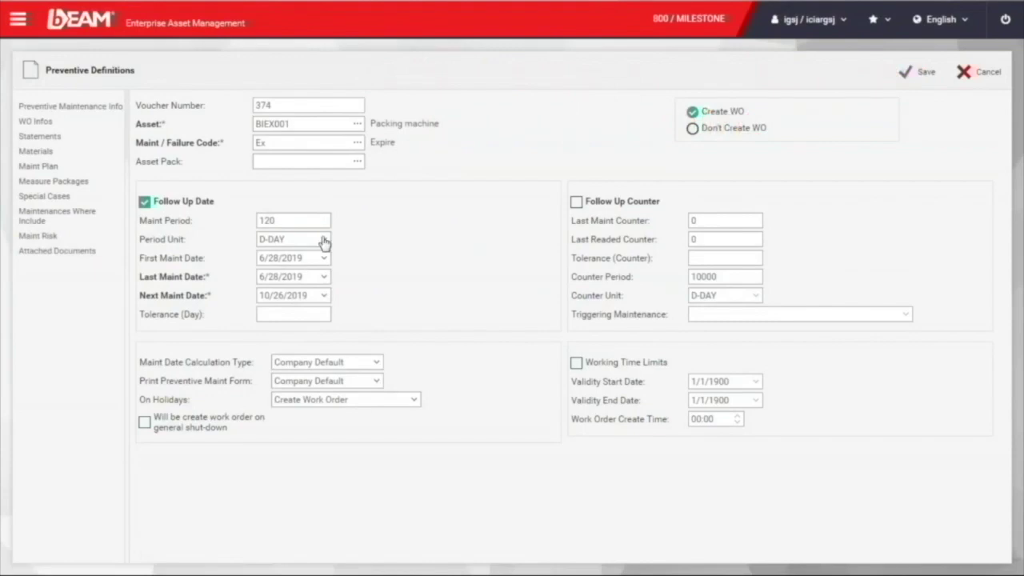
pyautogui.click(324, 242)
pyautogui.click(375, 251)
pyautogui.doubleClick(266, 221)
pyautogui.write('90')
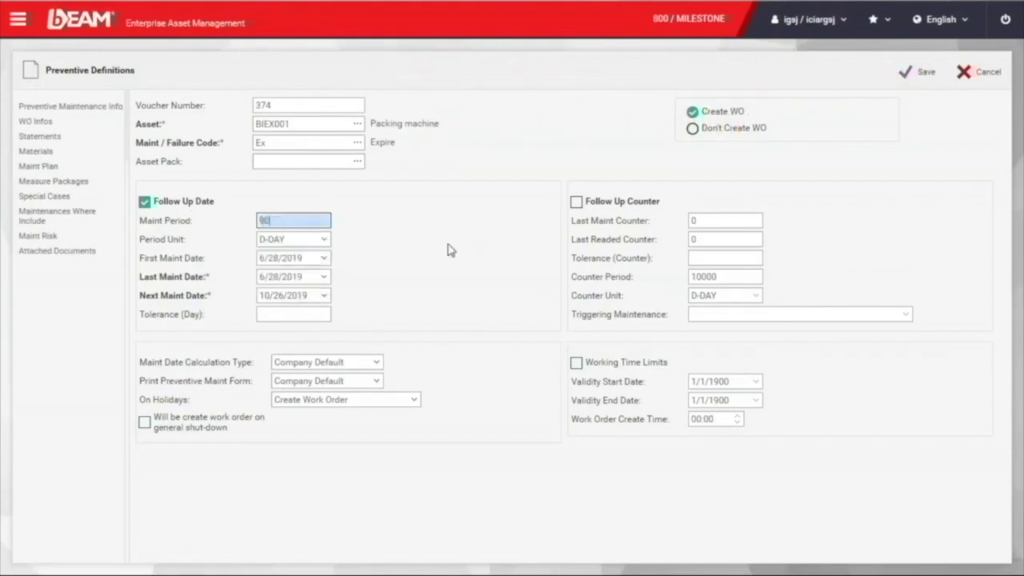
pyautogui.click(445, 248)
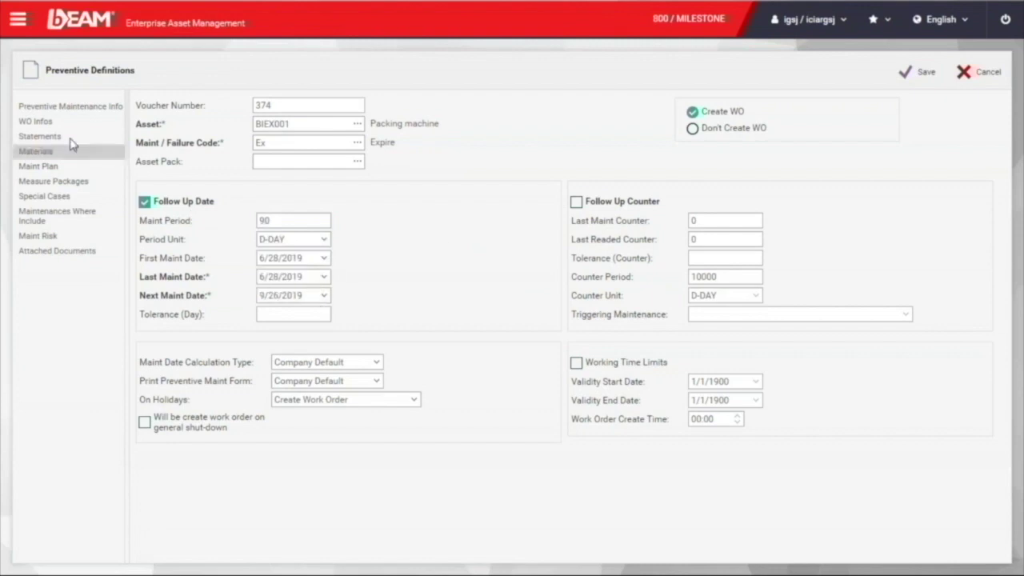
pyautogui.click(110, 156)
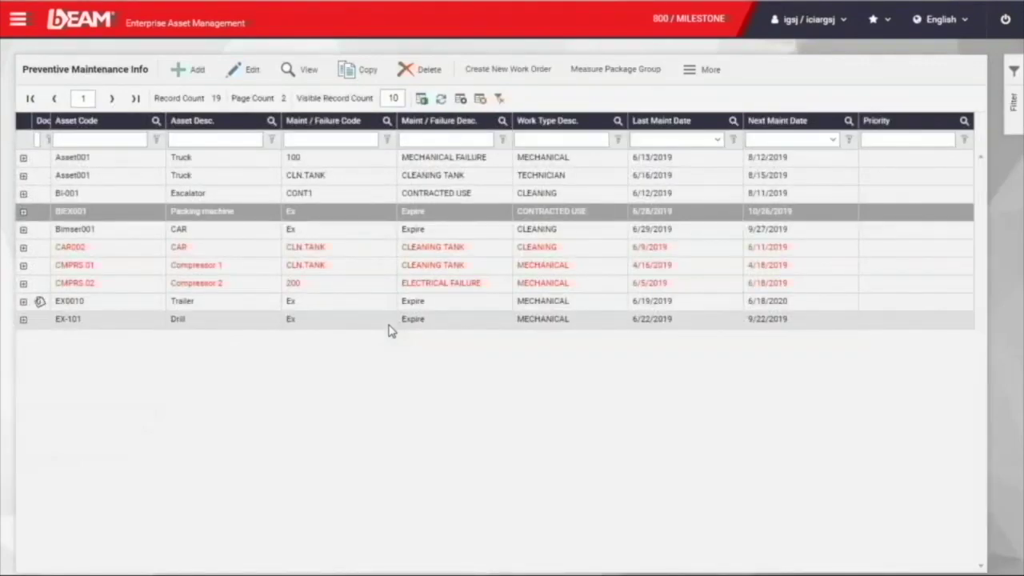
# Show the Work Order Calendar and advance it to later months
pyautogui.click(16, 20)
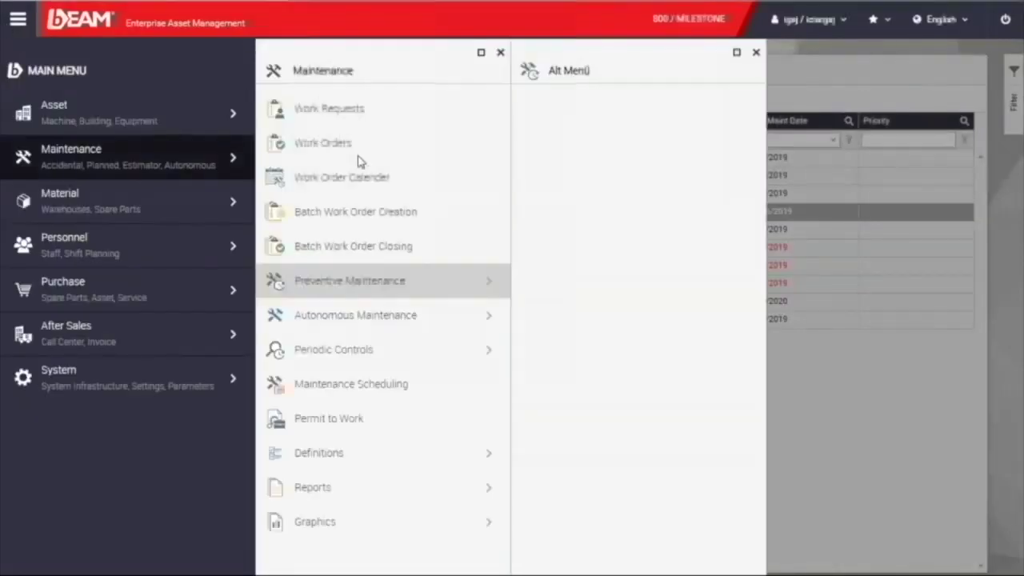
pyautogui.click(393, 192)
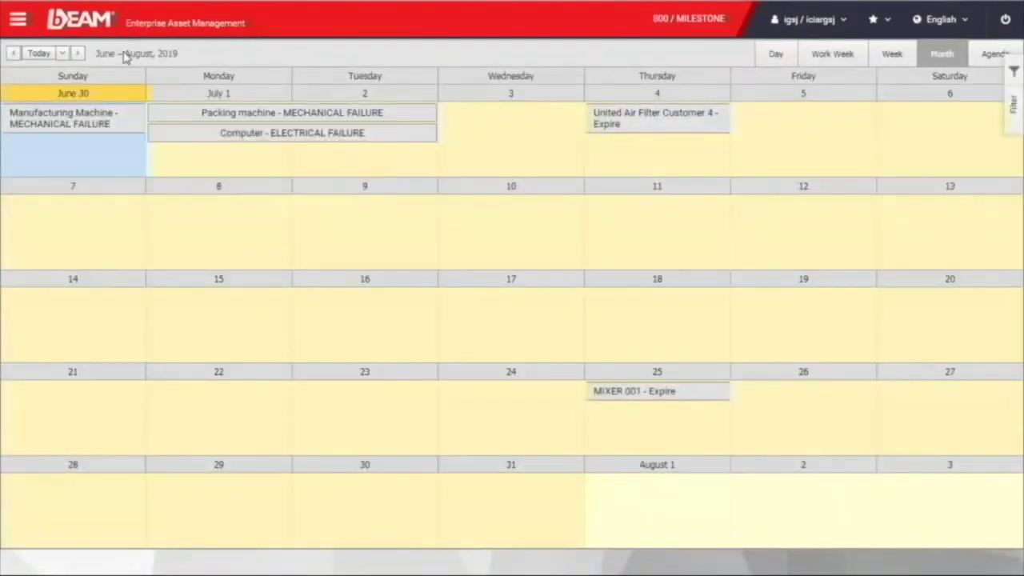
pyautogui.click(78, 53)
pyautogui.click(77, 52)
# Open Material > Materials from the main menu
pyautogui.click(18, 19)
pyautogui.click(140, 160)
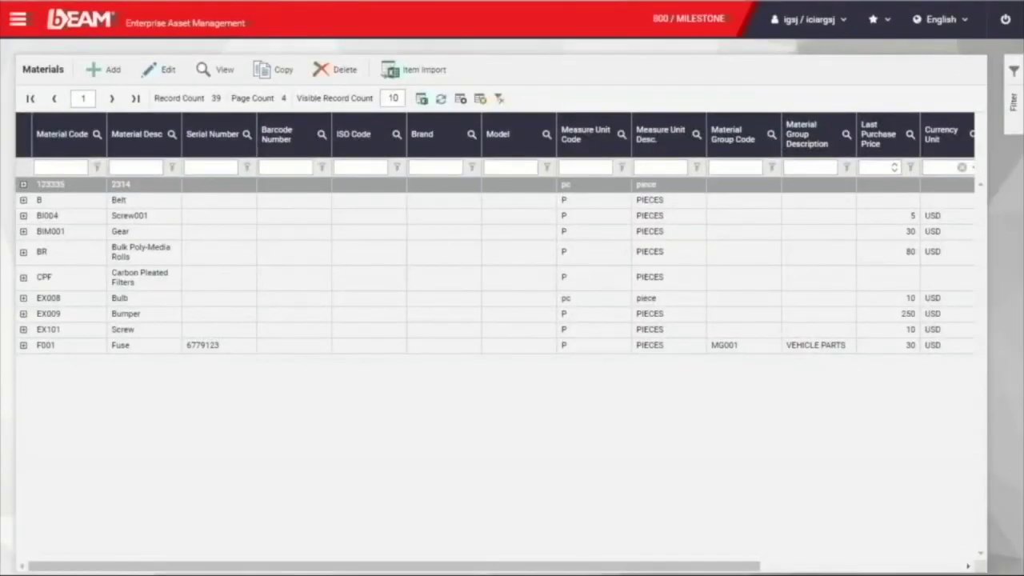
# Start a new Steel Wire Rope material and view its attached documents and picture
pyautogui.click(104, 70)
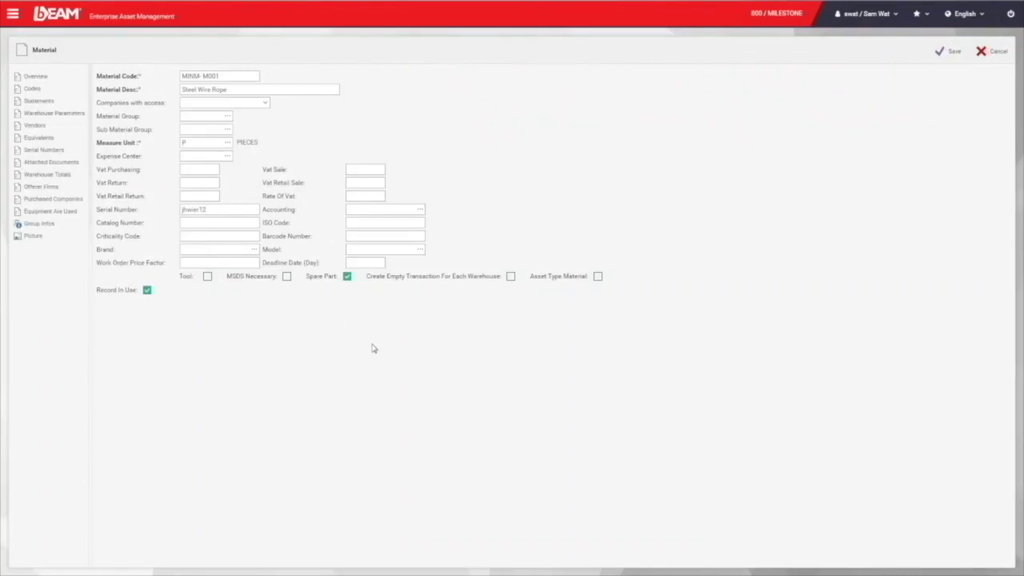
pyautogui.click(61, 162)
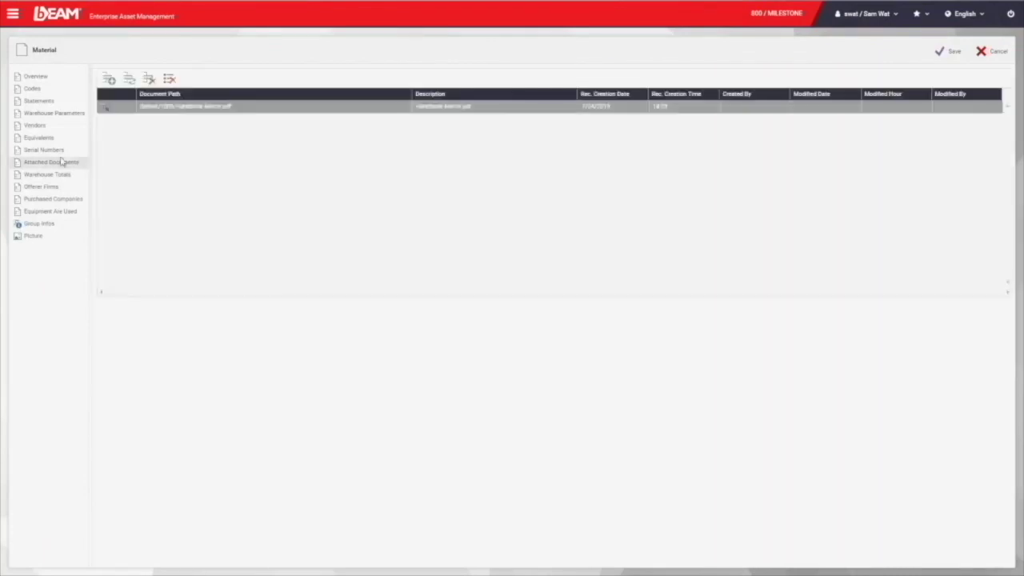
pyautogui.click(36, 236)
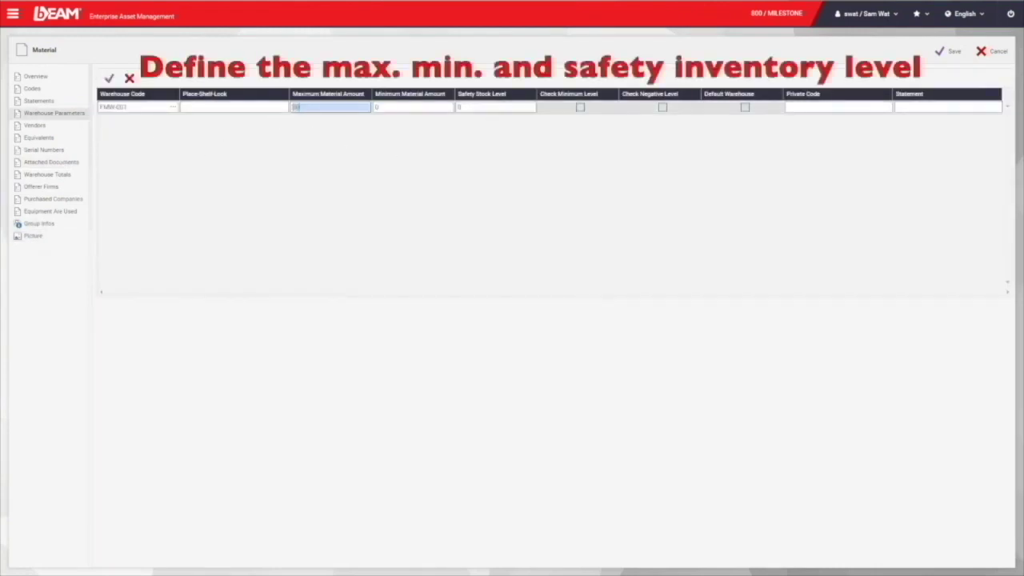
# Enter maximum, minimum and safety stock for warehouse FMW-001, confirm the row, and save
pyautogui.write('10')
pyautogui.press('Tab')
pyautogui.write('20')
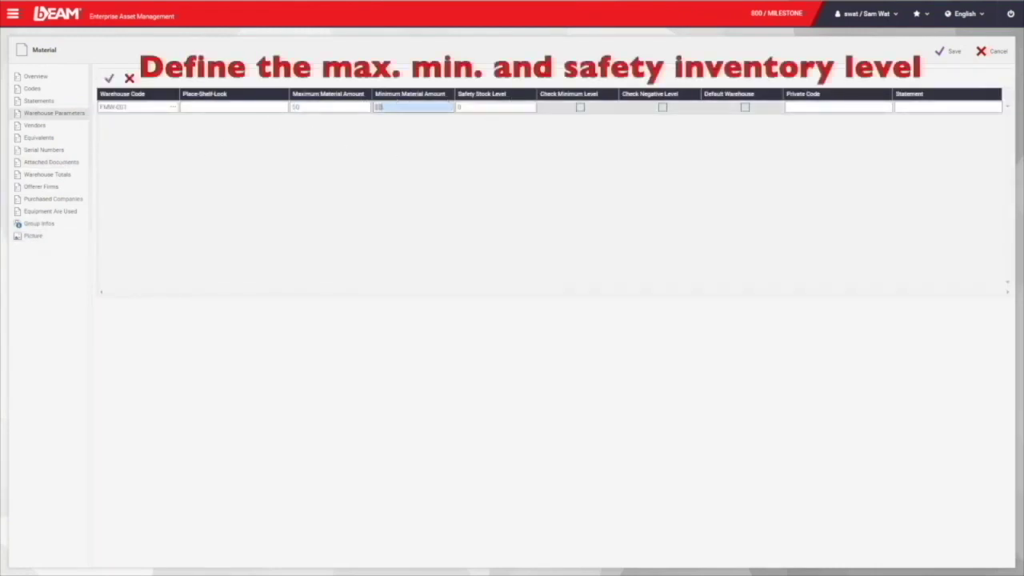
pyautogui.press('Tab')
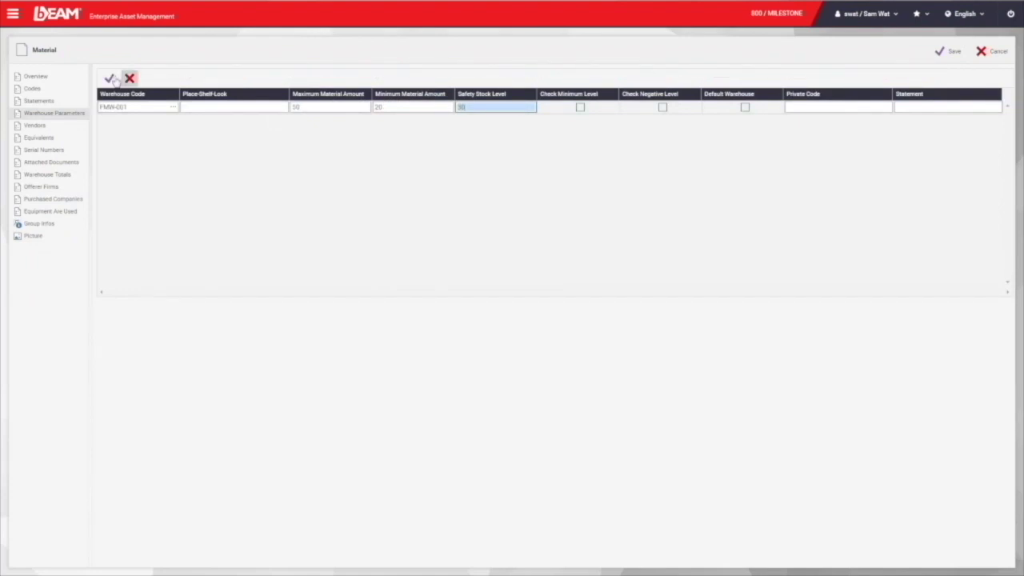
pyautogui.click(109, 78)
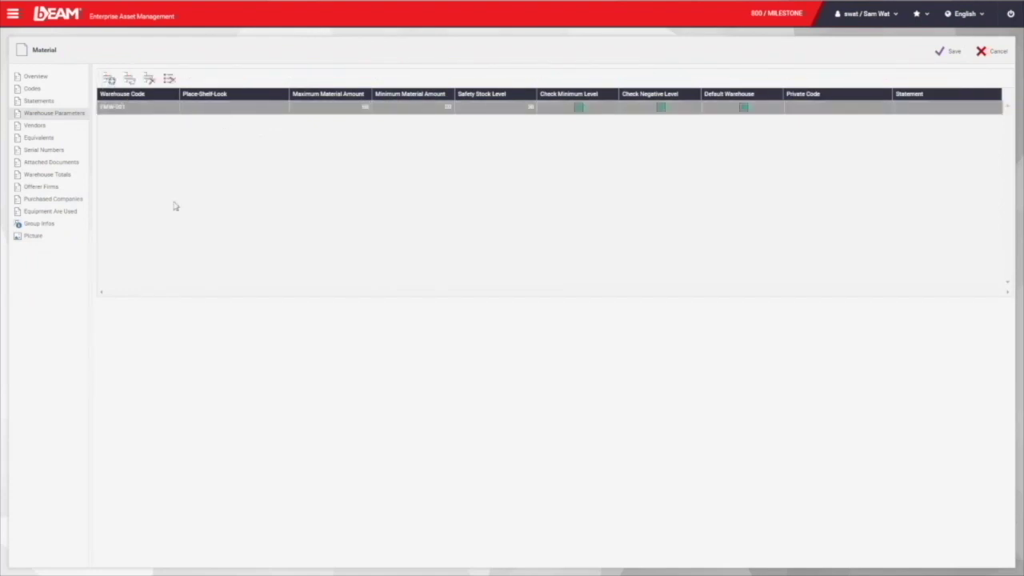
pyautogui.click(949, 52)
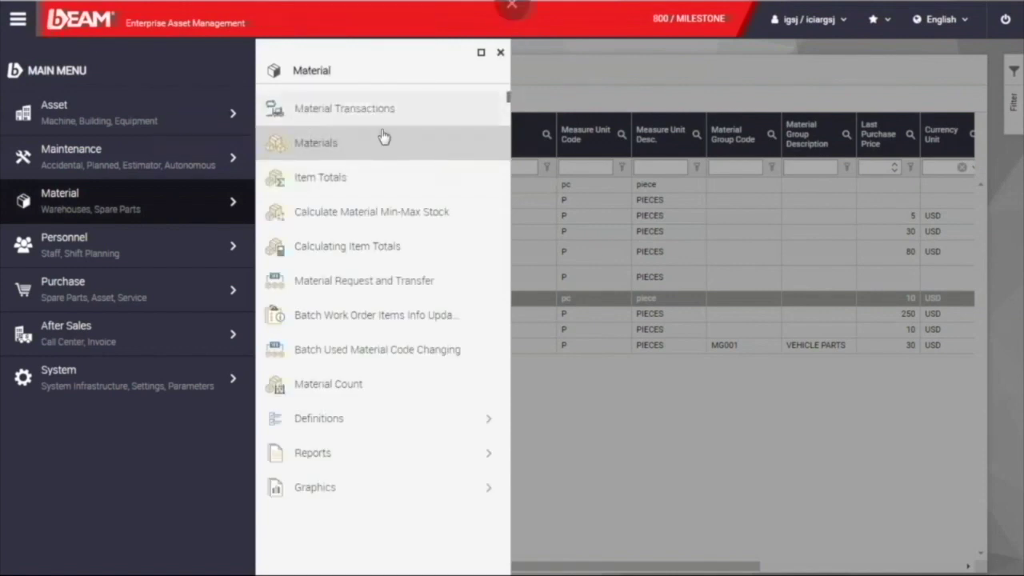
pyautogui.click(402, 132)
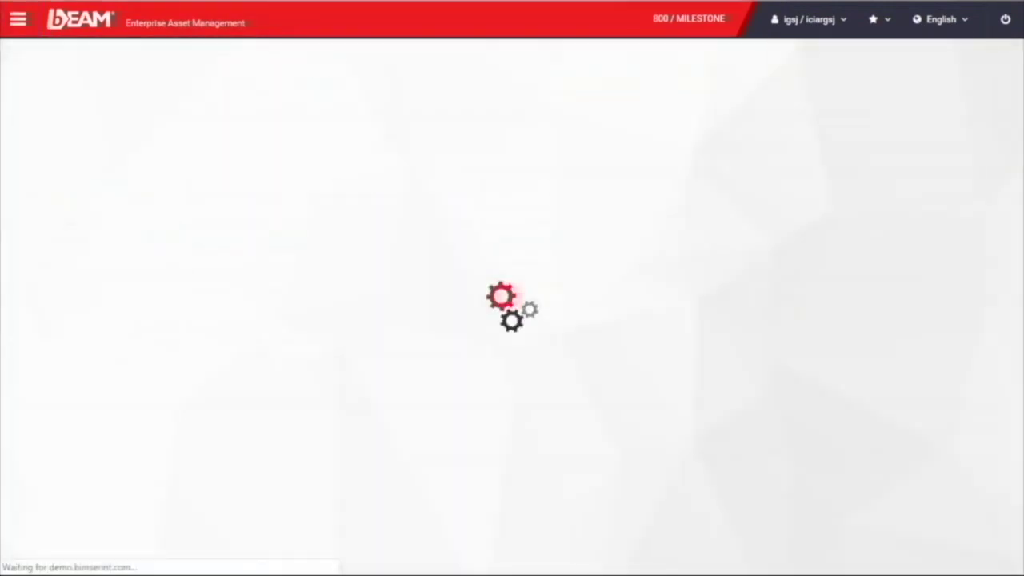
pyautogui.click(160, 72)
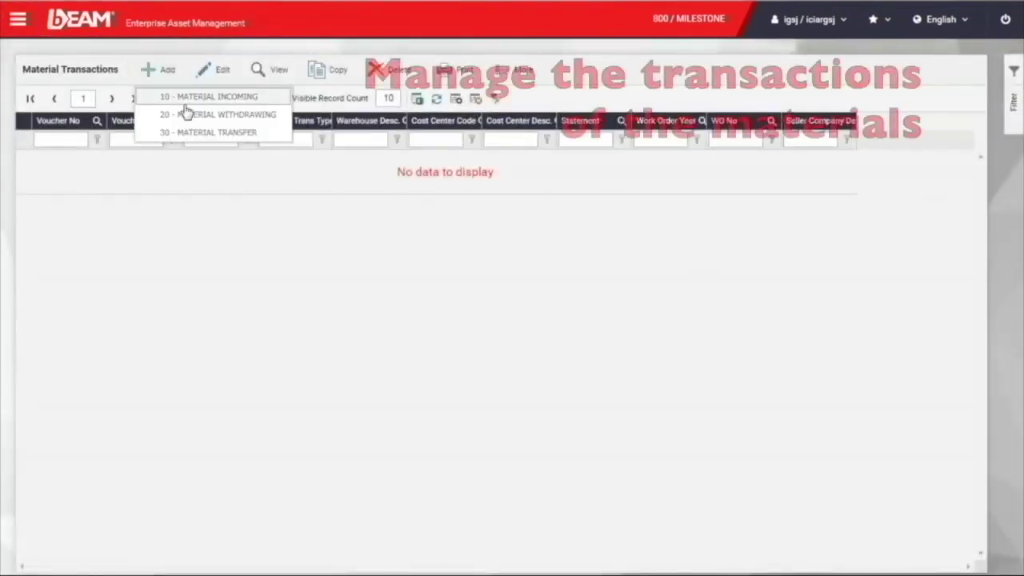
pyautogui.click(192, 96)
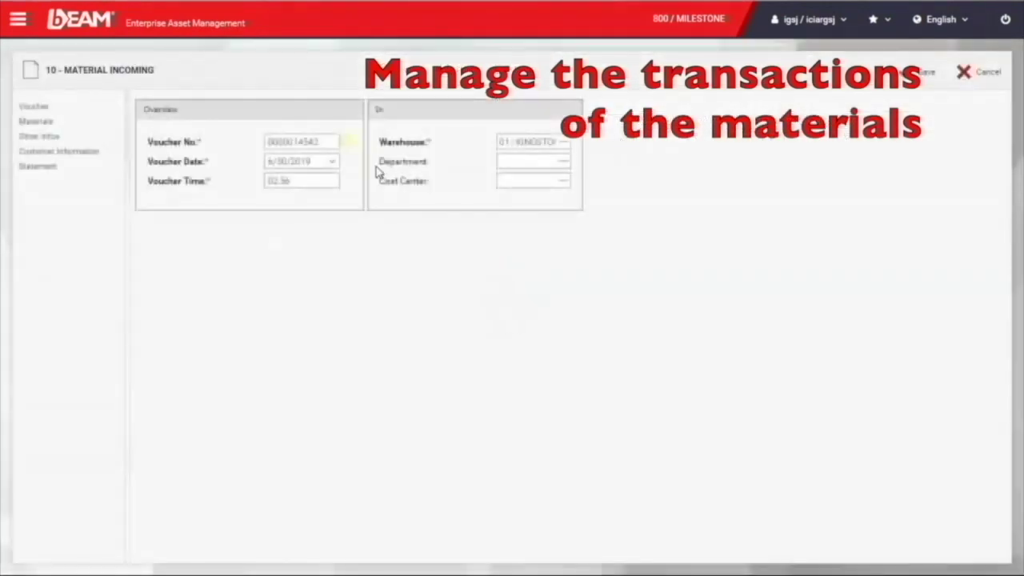
pyautogui.click(560, 168)
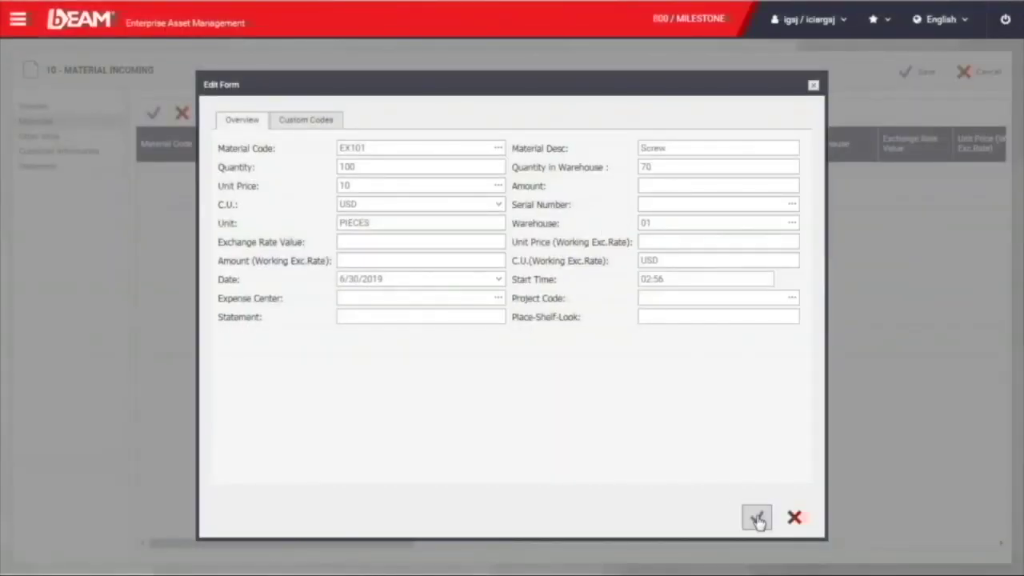
pyautogui.click(757, 521)
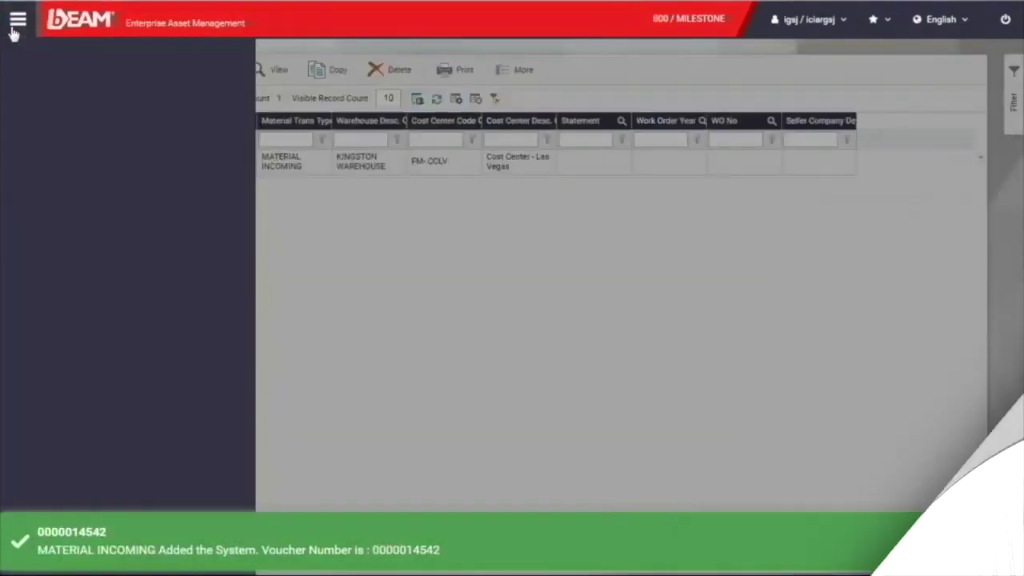
pyautogui.click(17, 19)
pyautogui.click(147, 264)
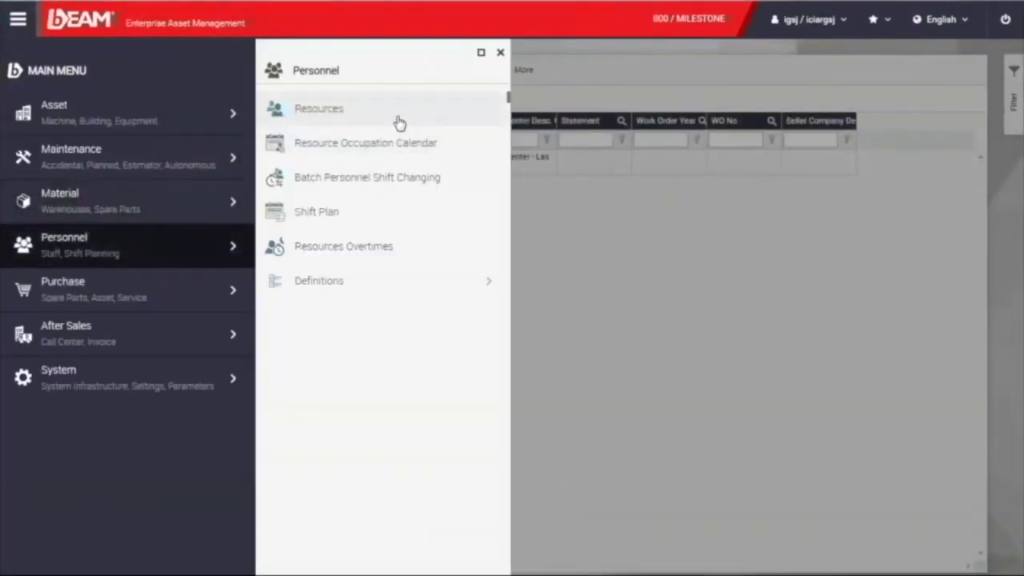
# Open resource FME-003's personnel info and enter 123 as the street
pyautogui.click(397, 118)
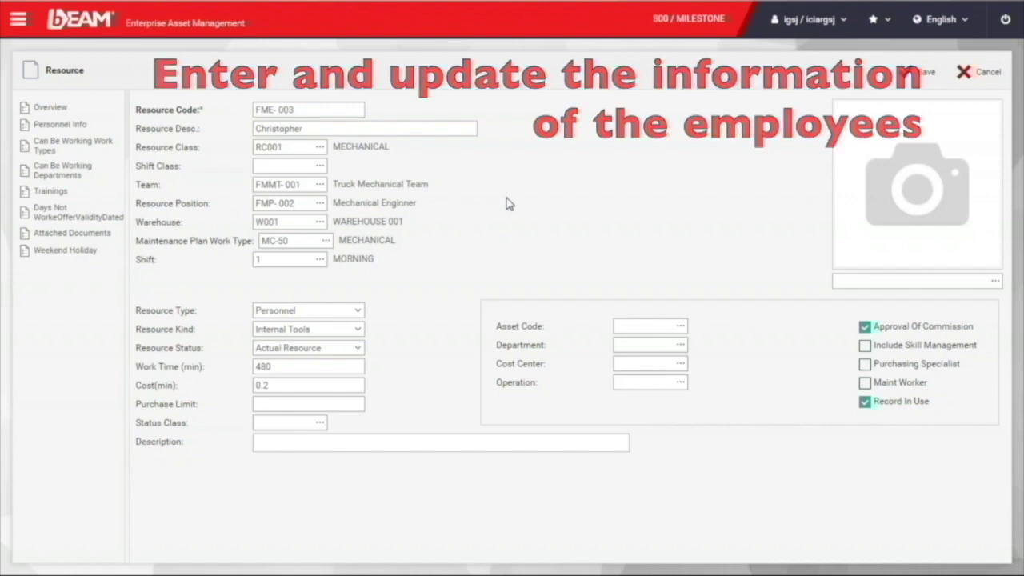
pyautogui.click(105, 127)
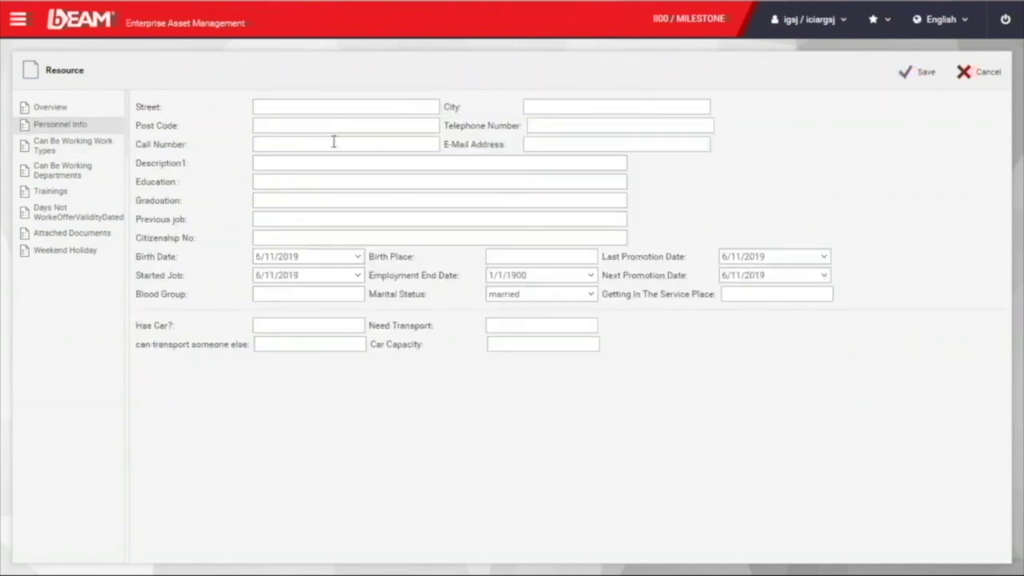
pyautogui.click(346, 107)
pyautogui.write('123')
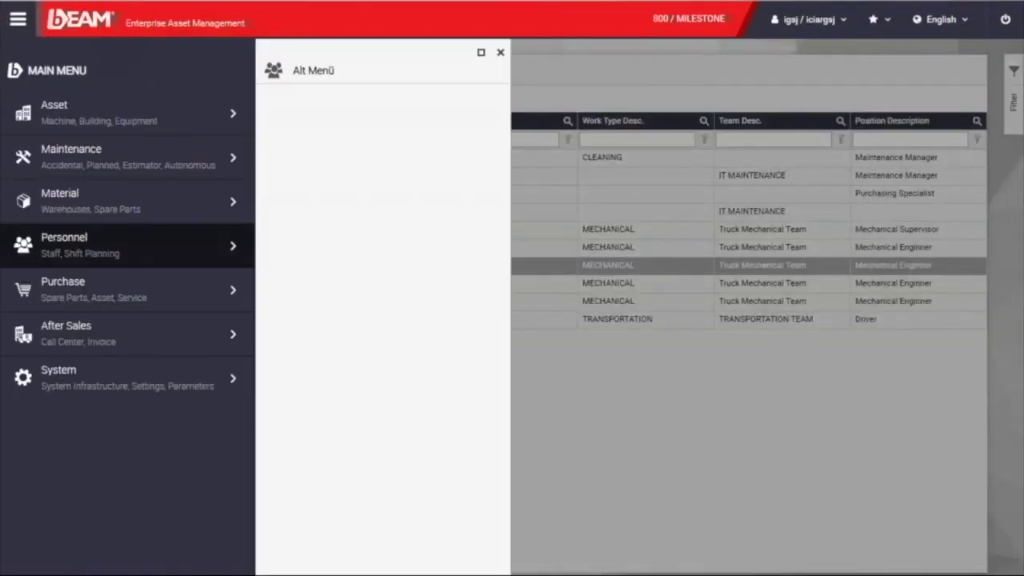
# Show the June 4, 2019 Day view for Anthony, Bob, Frank, John and Larry
pyautogui.click(422, 161)
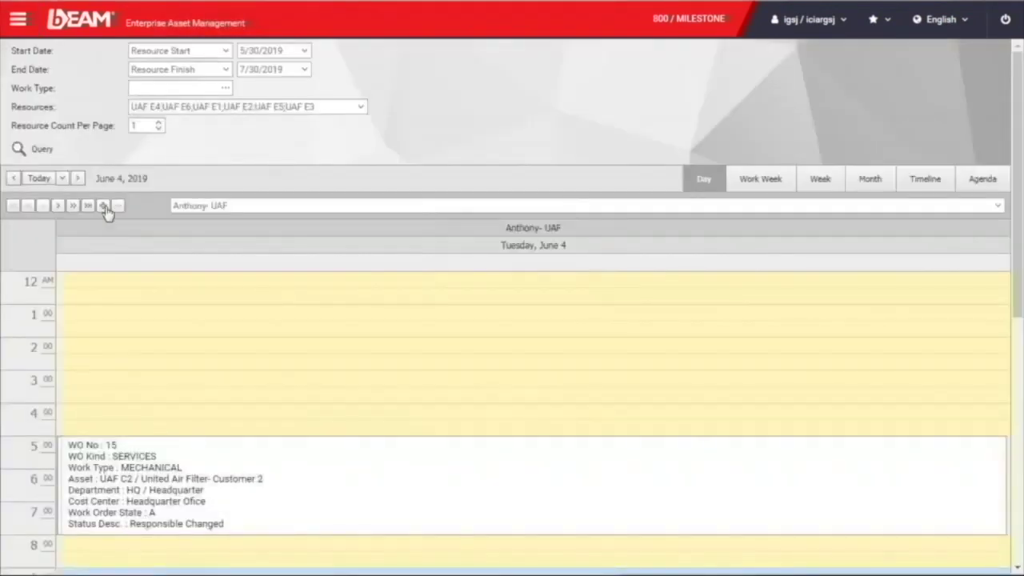
pyautogui.click(103, 205)
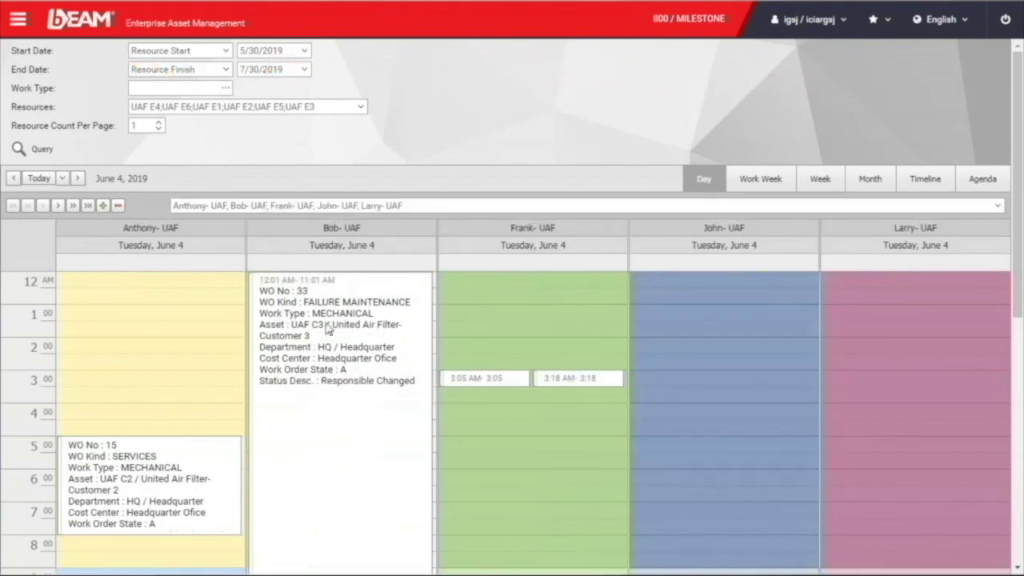
pyautogui.scroll(-2, 570, 85)
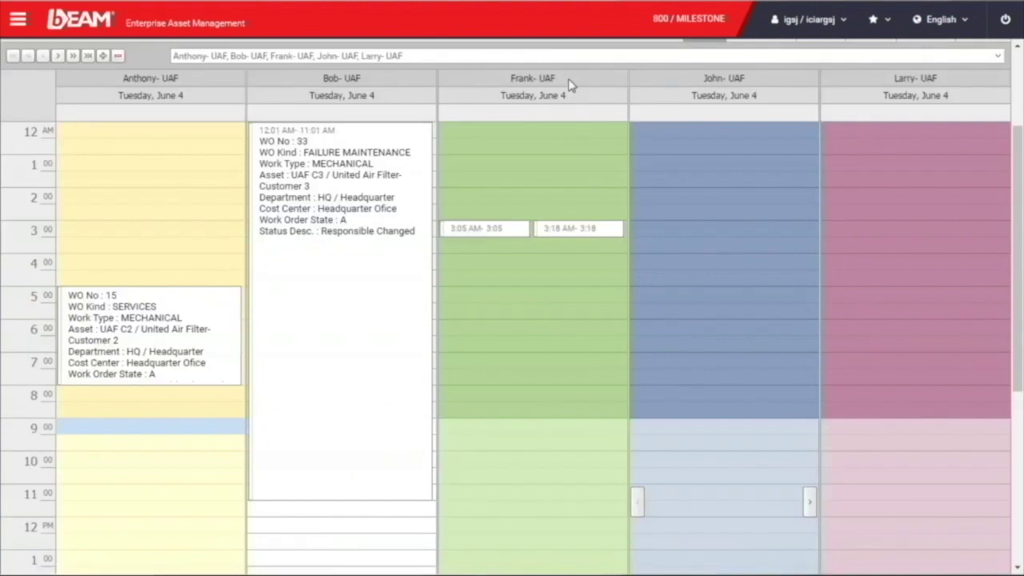